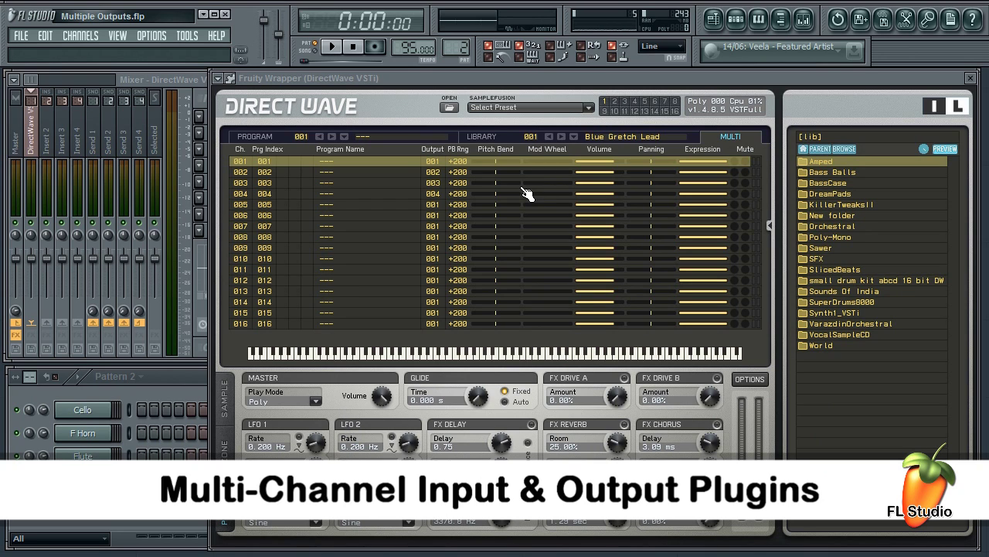
# Step: Inspect the DirectWave channel settings alongside its linked mixer track, and return to the plugin's Multi page
pyautogui.click(230, 78)
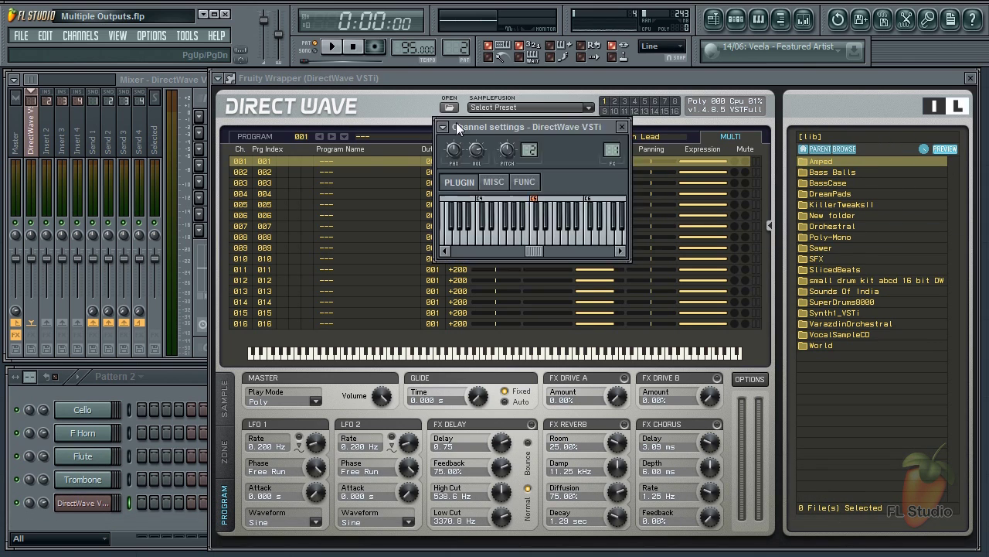
pyautogui.moveTo(456, 122); pyautogui.dragTo(311, 119)
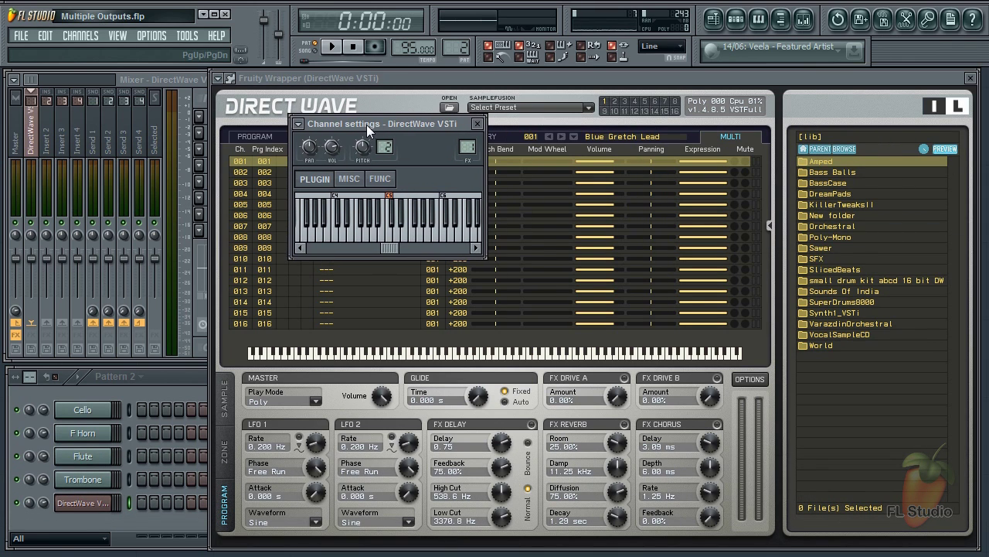
pyautogui.click(34, 143)
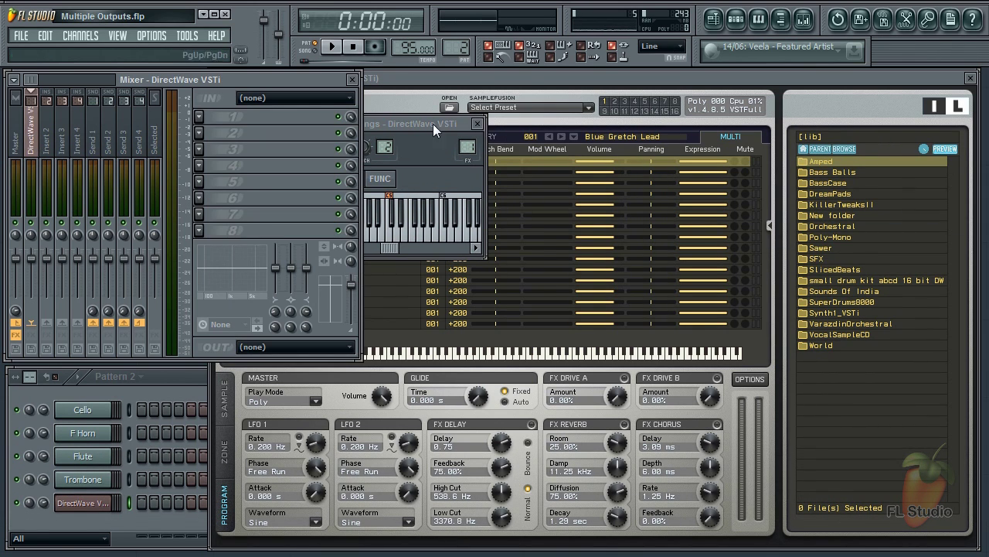
pyautogui.click(477, 124)
pyautogui.click(533, 80)
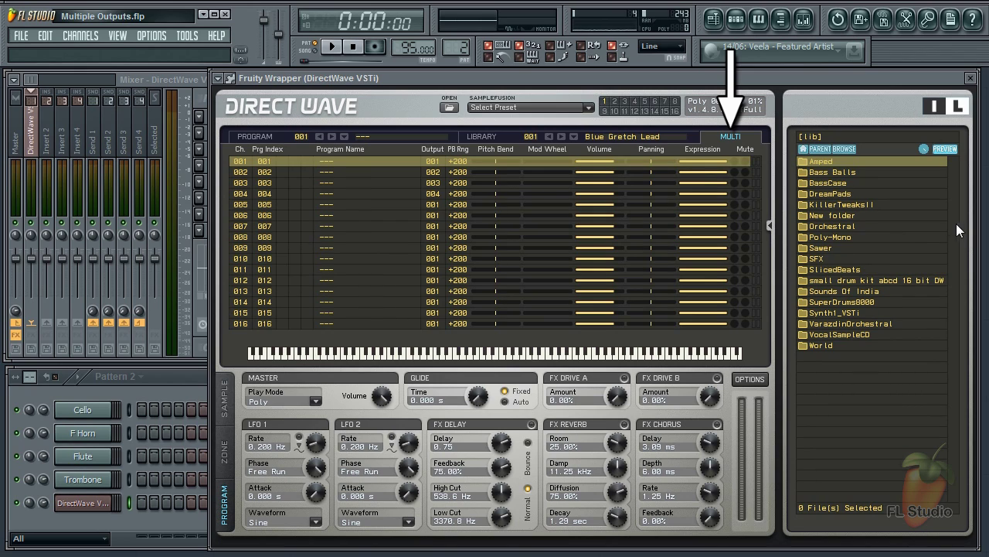
# Step: Load the Cello-Long program from the VarazdinOrchestral Cello folder into MIDI channel 1
pyautogui.doubleClick(827, 325)
pyautogui.doubleClick(861, 185)
pyautogui.doubleClick(829, 260)
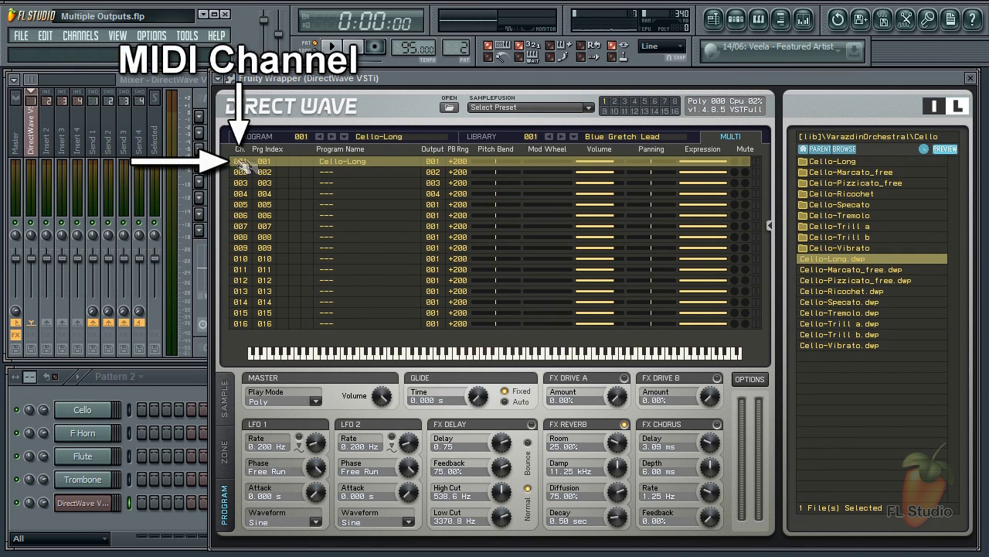
# Step: Load the FrenchHornLong program from the VarazdinOrchestral French Horn folder into MIDI channel 5
pyautogui.click(255, 204)
pyautogui.click(824, 150)
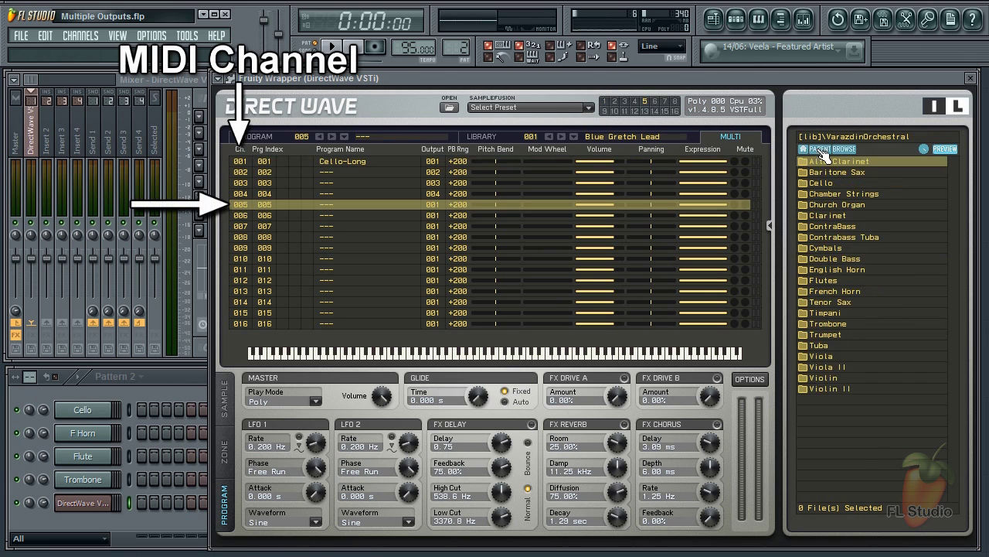
pyautogui.doubleClick(834, 292)
pyautogui.doubleClick(829, 173)
pyautogui.click(821, 150)
pyautogui.doubleClick(818, 194)
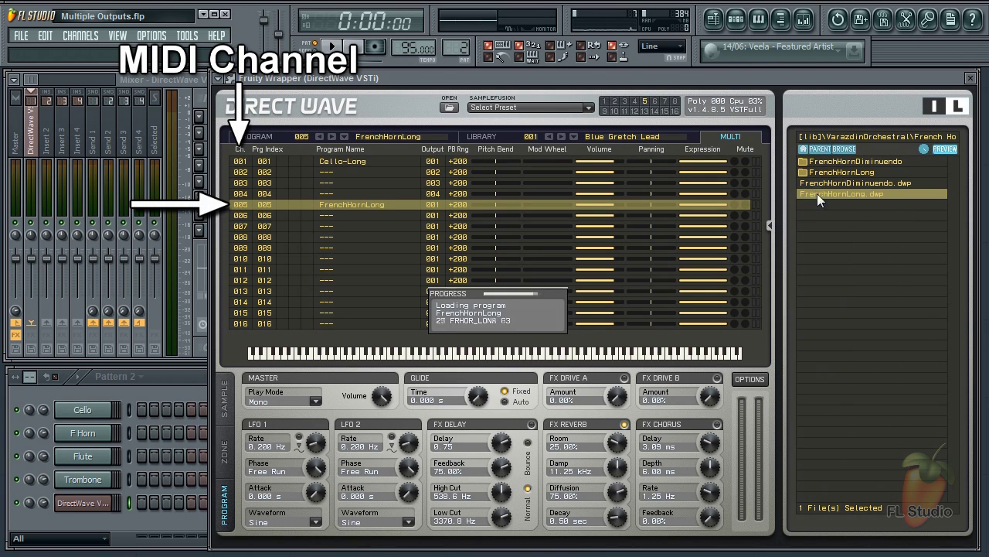
# Step: Load the bFlute-Long program from the VarazdinOrchestral Flutes folder into MIDI channel 9
pyautogui.click(265, 248)
pyautogui.click(827, 150)
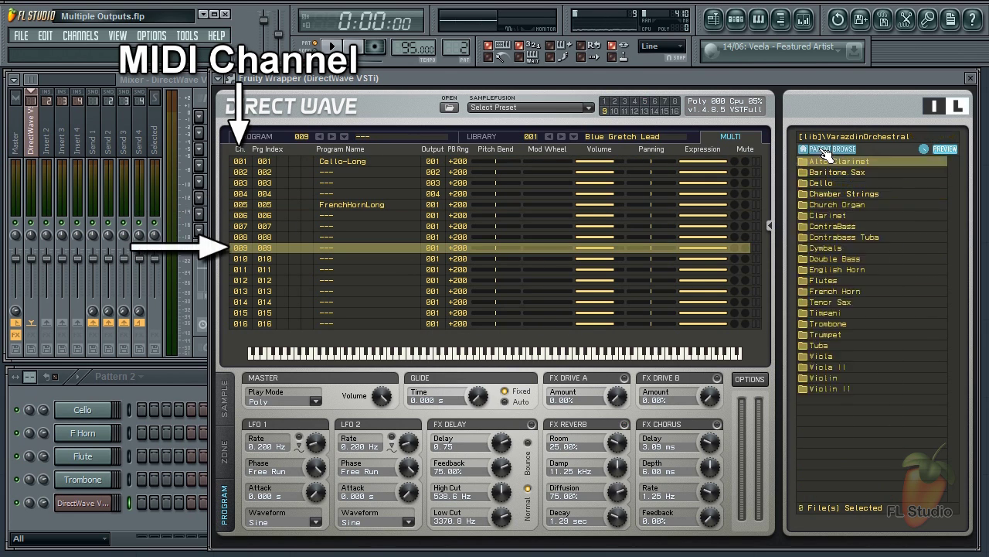
pyautogui.doubleClick(824, 280)
pyautogui.doubleClick(835, 193)
# Step: Load the TromboneLong program from the VarazdinOrchestral Trombone folder into MIDI channel 14
pyautogui.click(265, 302)
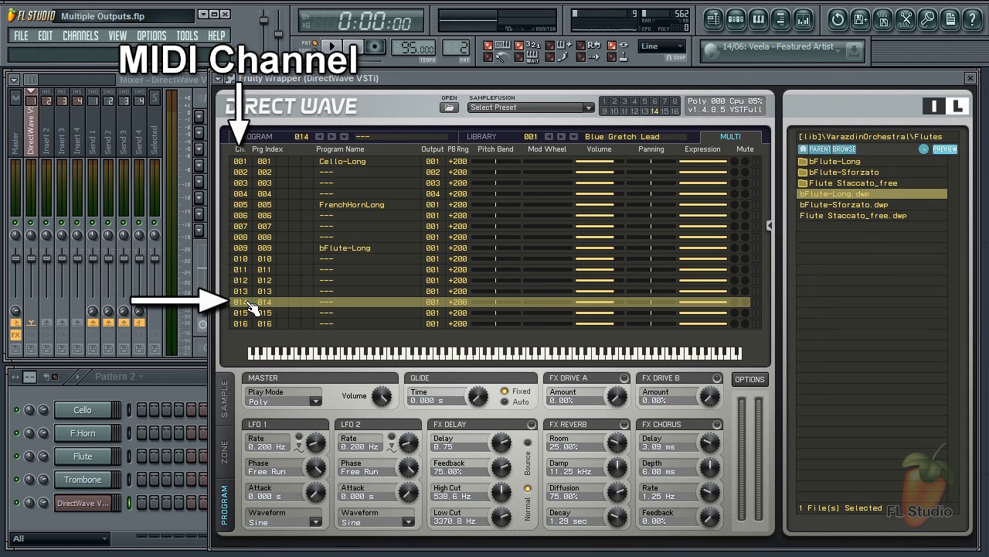
pyautogui.click(827, 148)
pyautogui.doubleClick(845, 163)
pyautogui.doubleClick(835, 194)
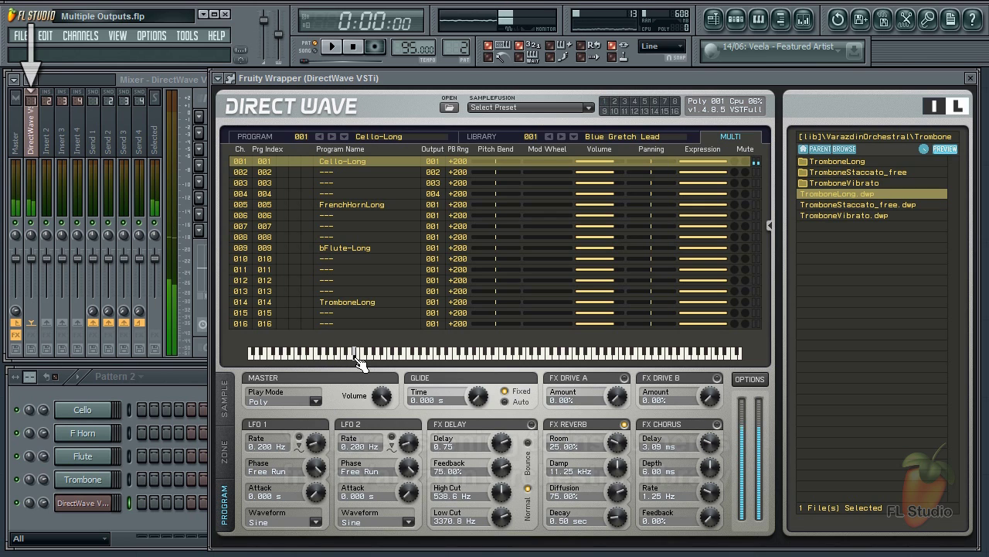
# Step: Audition the cello, French horn, flute and trombone programs on DirectWave's keyboard while watching the mixer meters
pyautogui.click(379, 354)
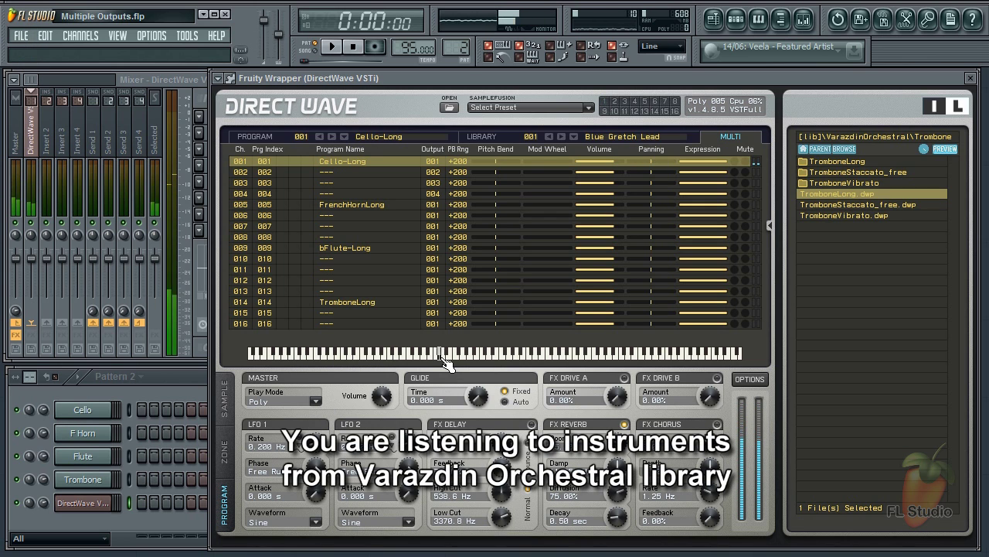
pyautogui.click(349, 209)
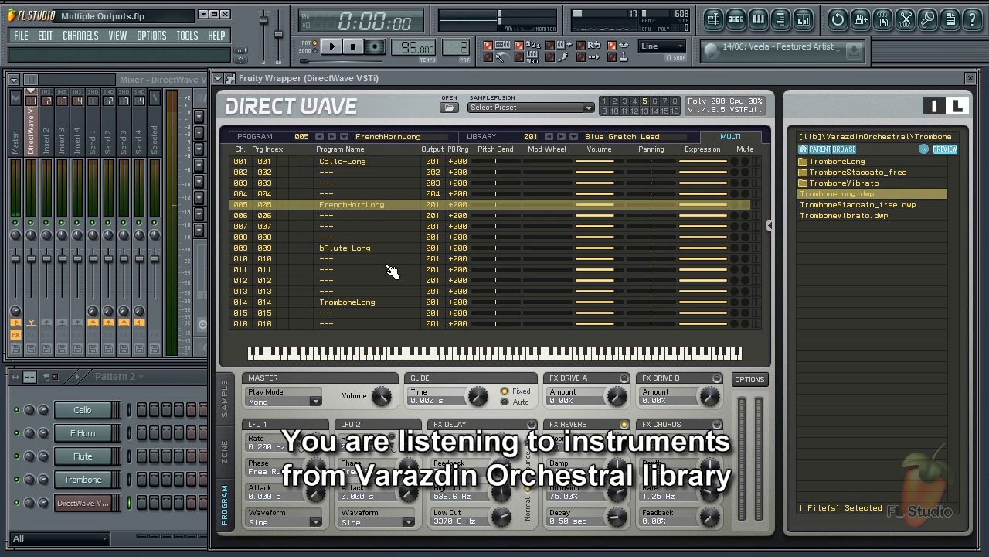
pyautogui.click(442, 354)
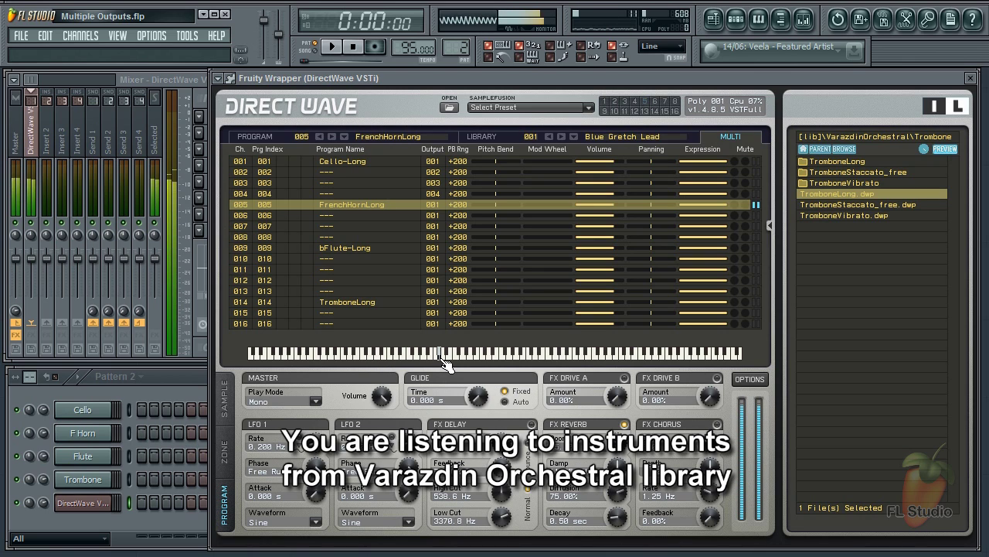
pyautogui.click(348, 249)
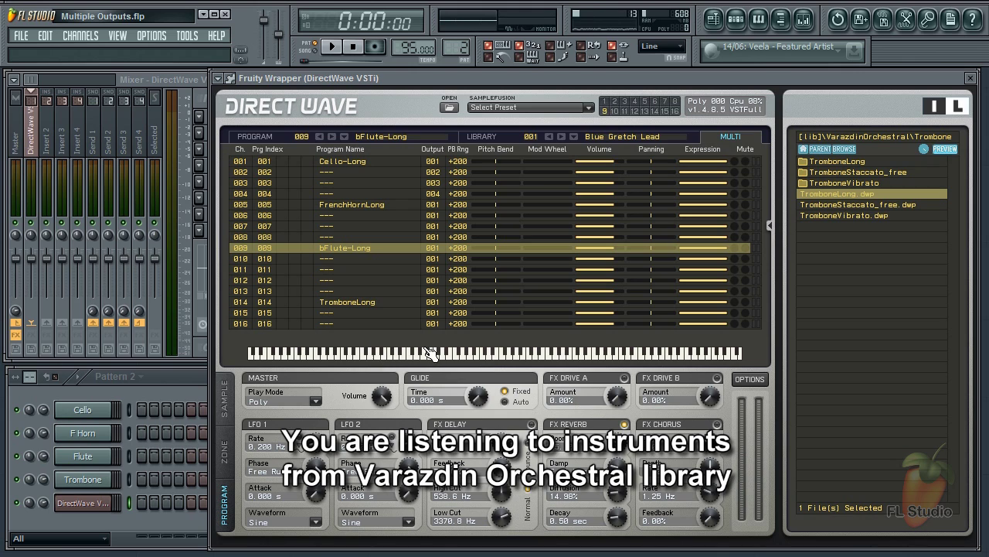
pyautogui.moveTo(484, 354); pyautogui.dragTo(455, 356)
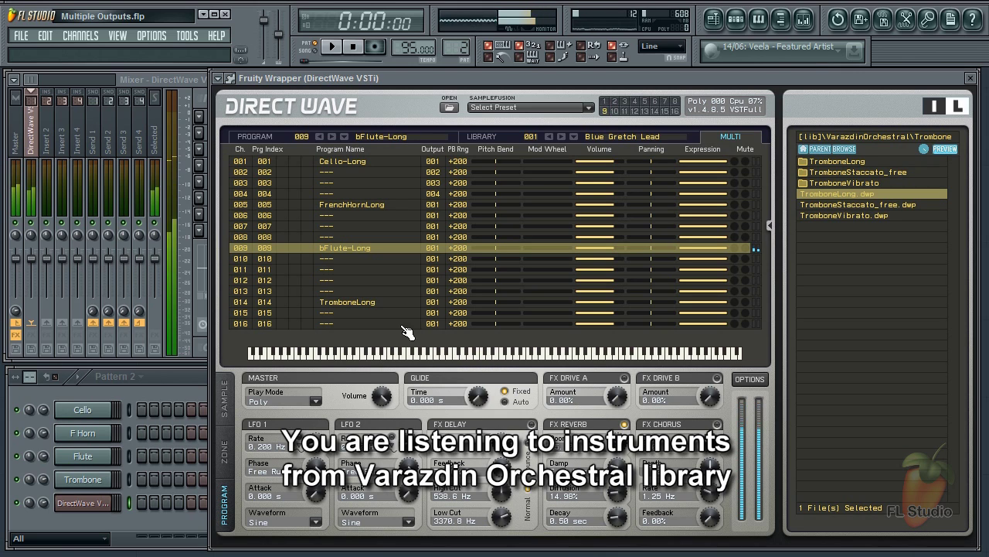
pyautogui.click(347, 302)
pyautogui.click(367, 358)
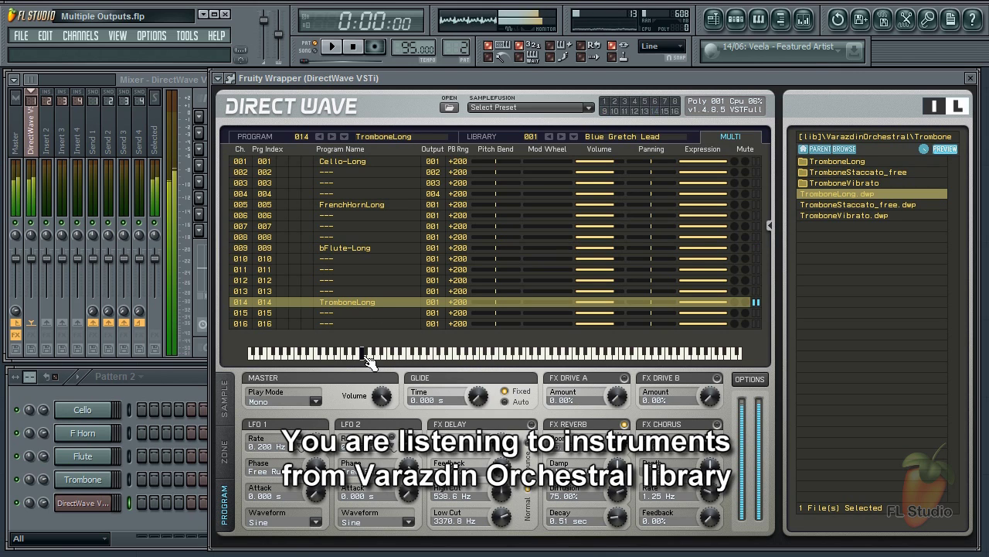
pyautogui.click(411, 357)
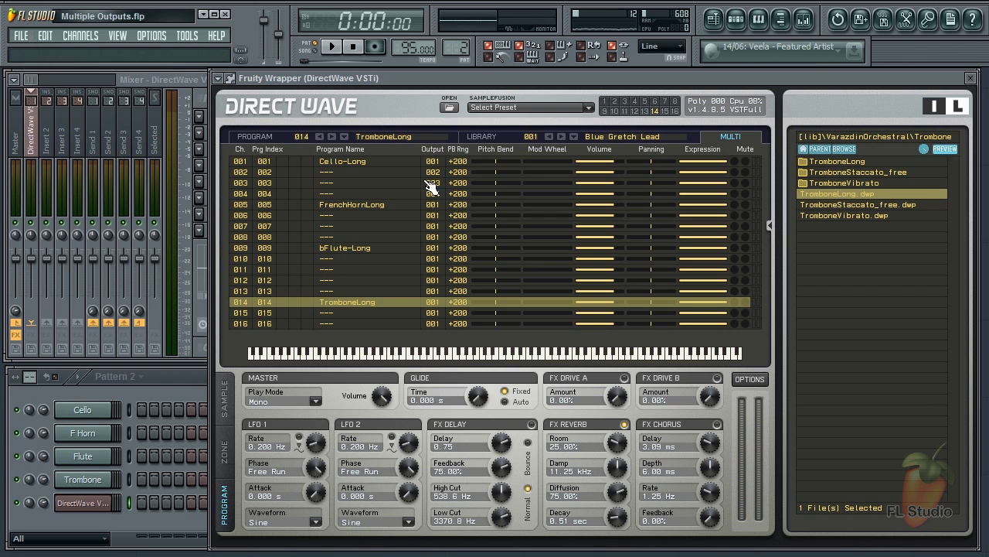
# Step: Set the program outputs to 2 for FrenchHornLong, 3 for bFlute-Long and 4 for TromboneLong
pyautogui.click(350, 162)
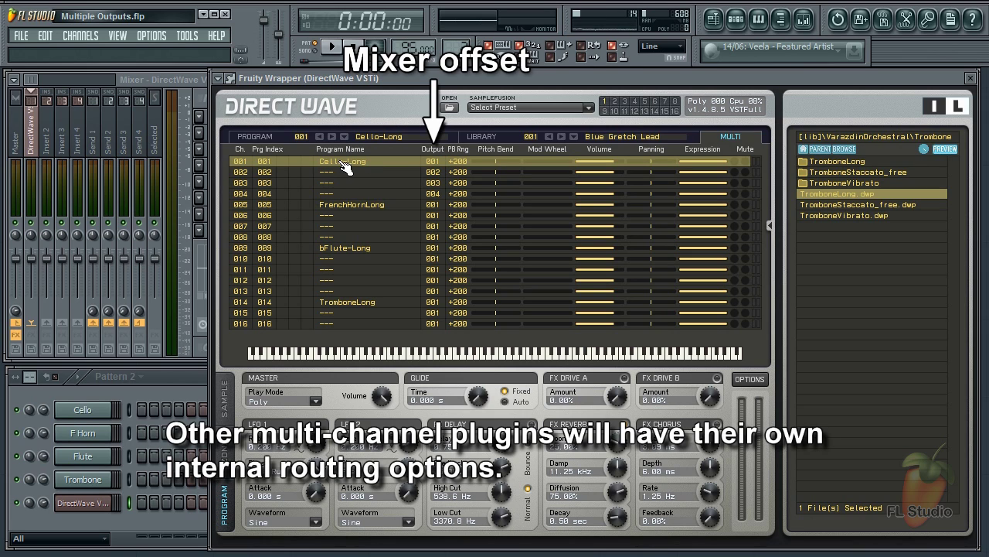
pyautogui.doubleClick(432, 205)
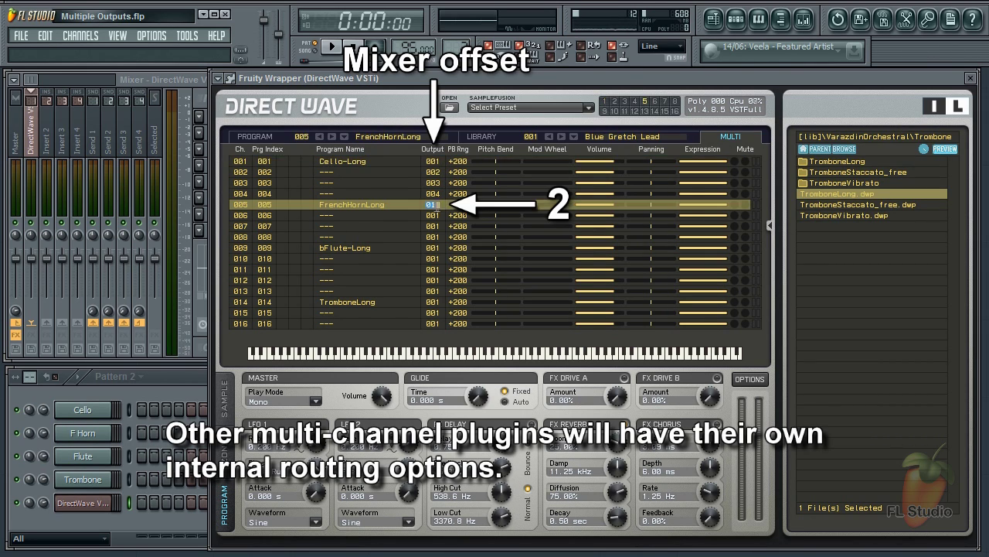
pyautogui.write('2')
pyautogui.doubleClick(433, 247)
pyautogui.write('3')
pyautogui.doubleClick(433, 301)
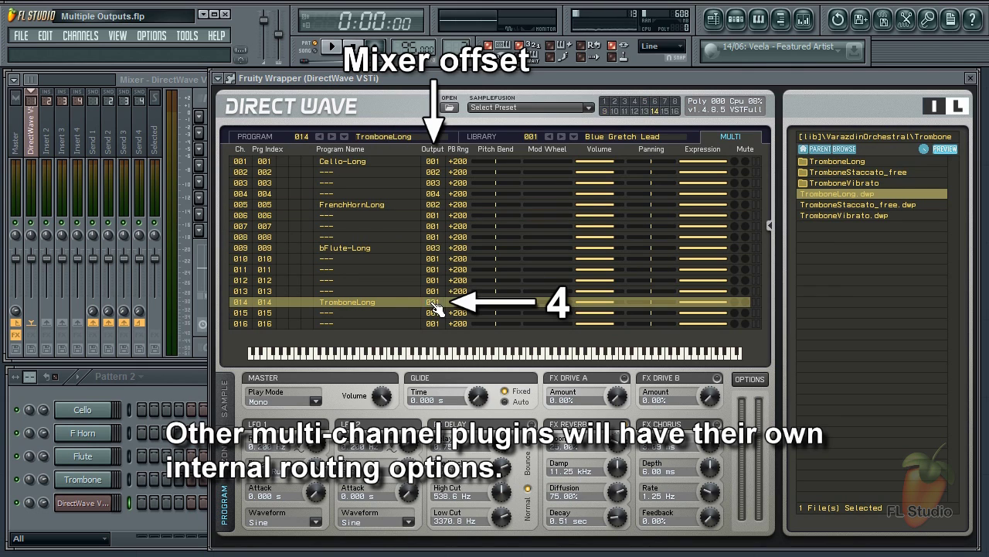
pyautogui.write('4')
pyautogui.click(434, 162)
pyautogui.click(435, 206)
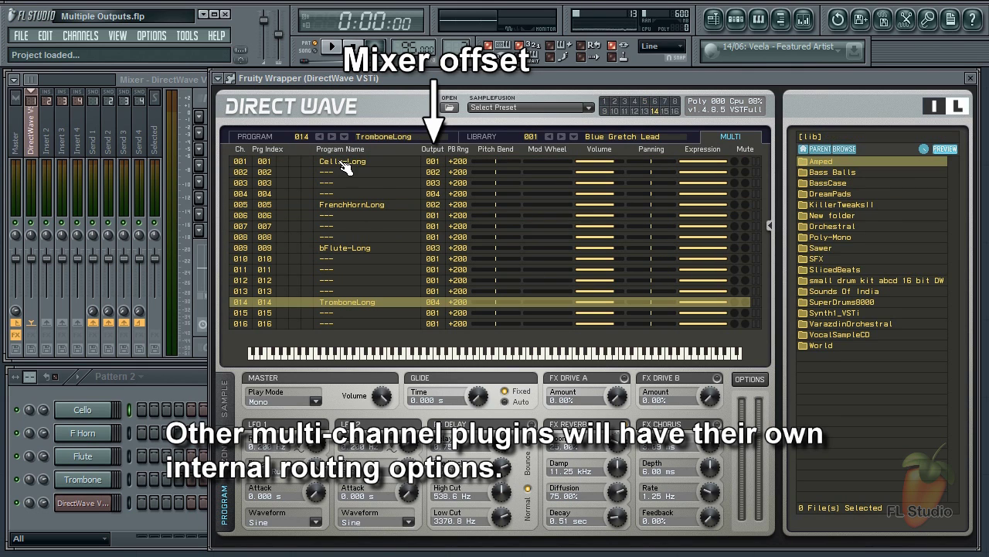
# Step: Auto map the DirectWave outputs in the wrapper's processing settings and return to the plugin interface
pyautogui.click(233, 79)
pyautogui.click(298, 101)
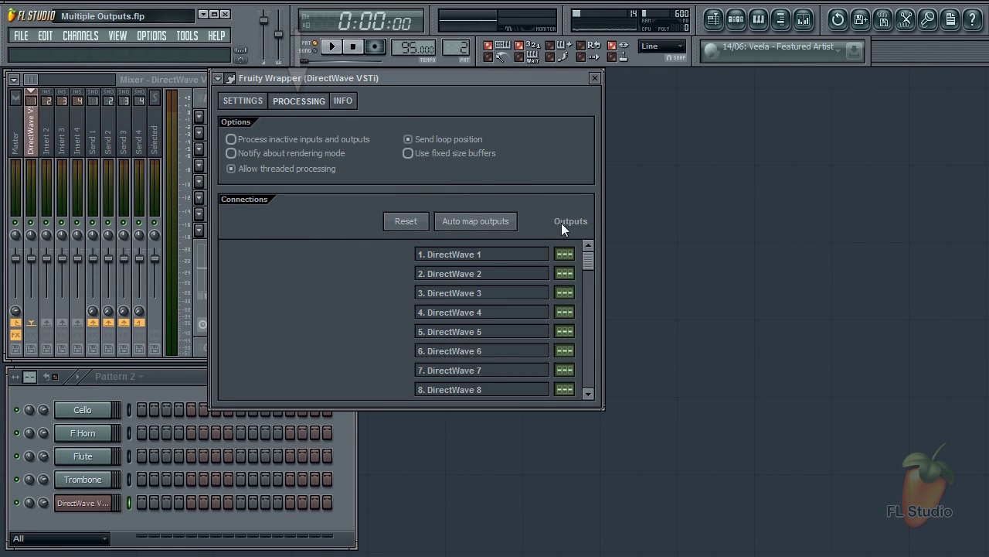
pyautogui.click(484, 222)
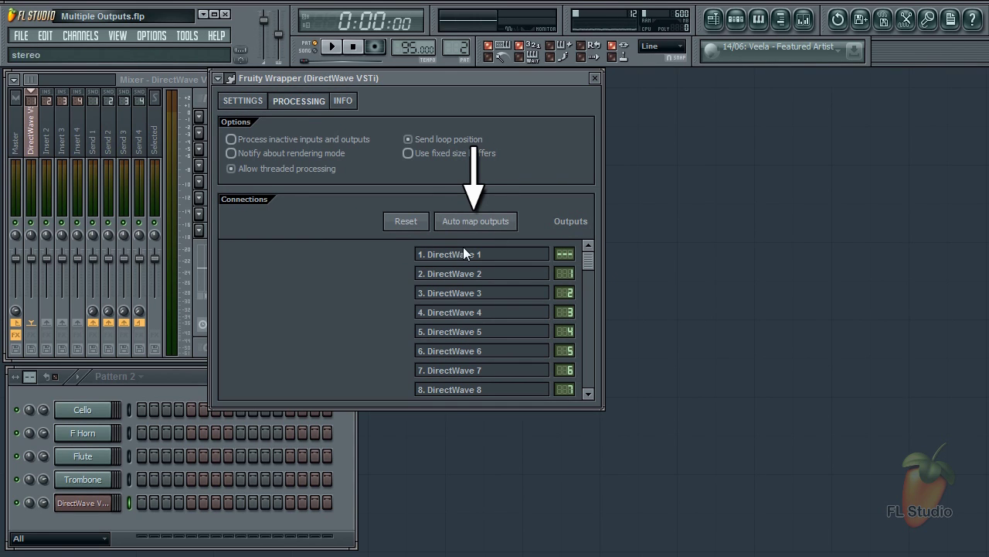
pyautogui.click(230, 78)
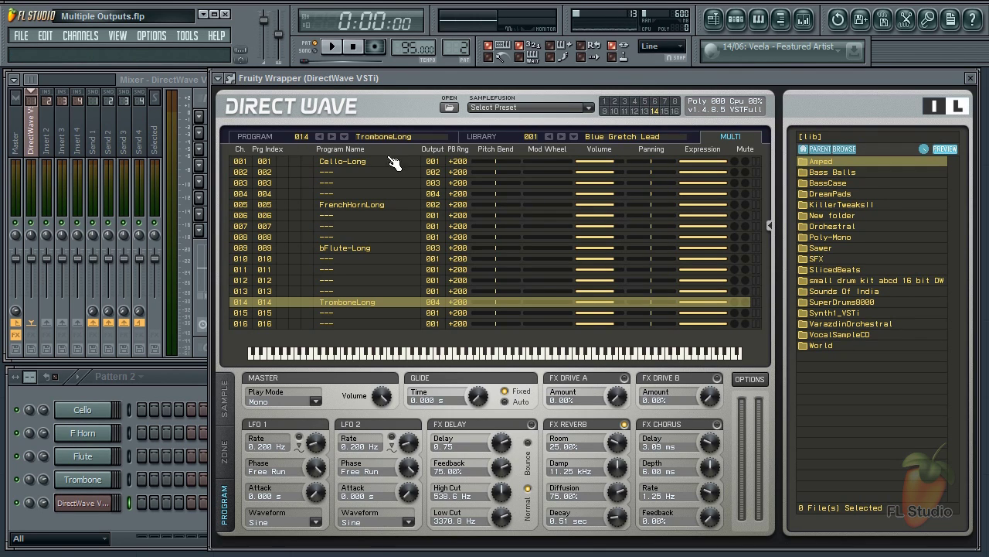
# Step: Play the loaded instruments one after another to check which mixer track each one reaches
pyautogui.click(347, 164)
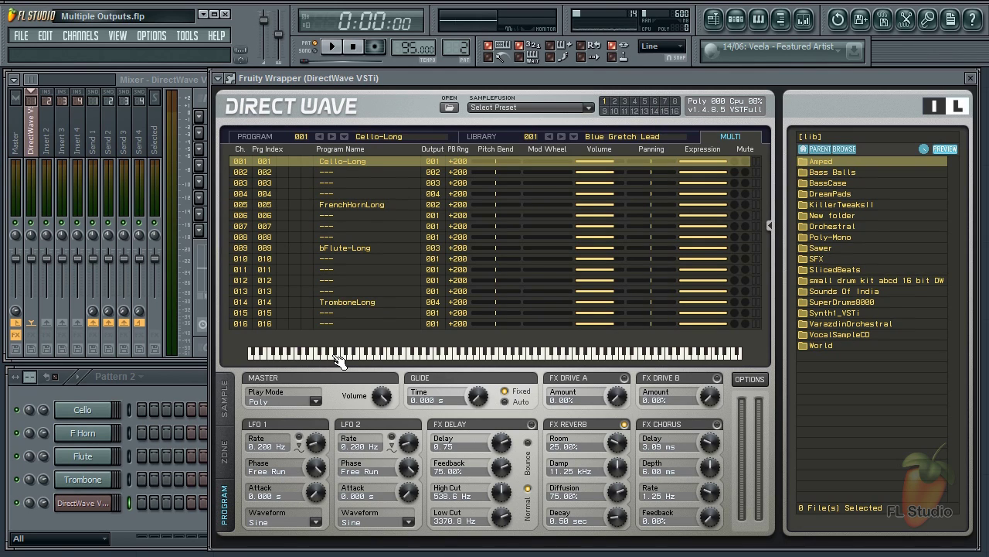
pyautogui.moveTo(340, 360); pyautogui.dragTo(387, 363)
pyautogui.click(358, 208)
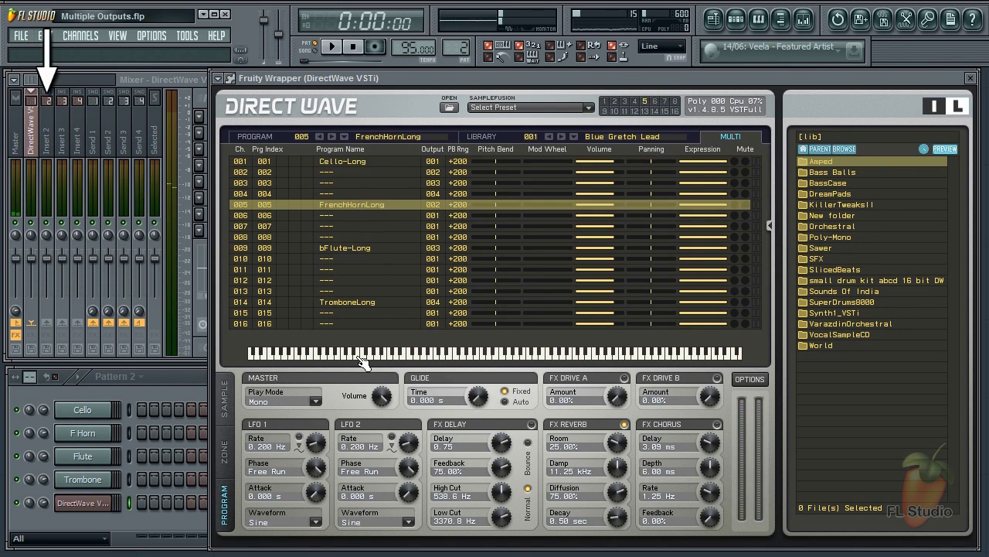
pyautogui.moveTo(352, 361); pyautogui.dragTo(476, 360)
pyautogui.click(353, 249)
pyautogui.click(352, 303)
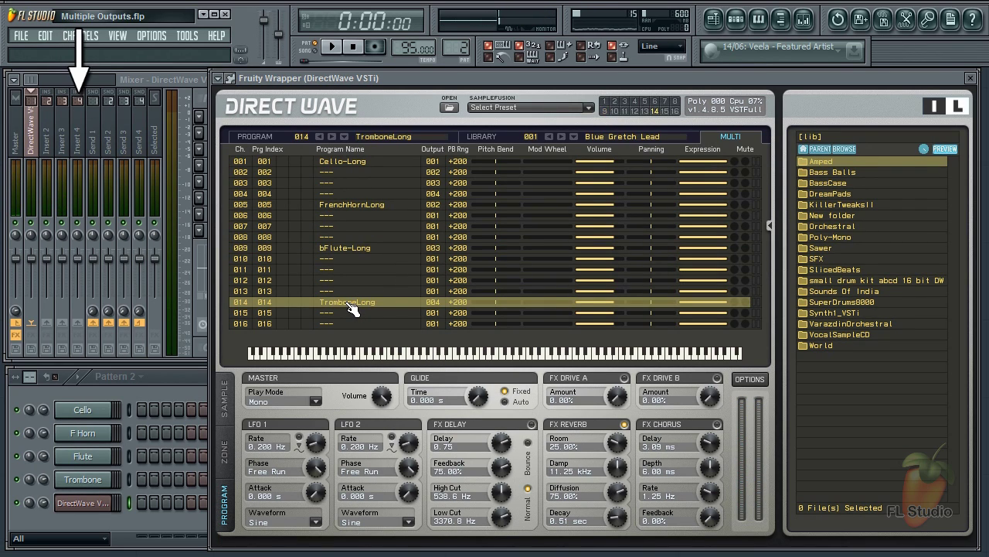
pyautogui.moveTo(396, 360)
pyautogui.mouseDown()
pyautogui.moveTo(457, 361)
pyautogui.moveTo(411, 361)
pyautogui.mouseUp()
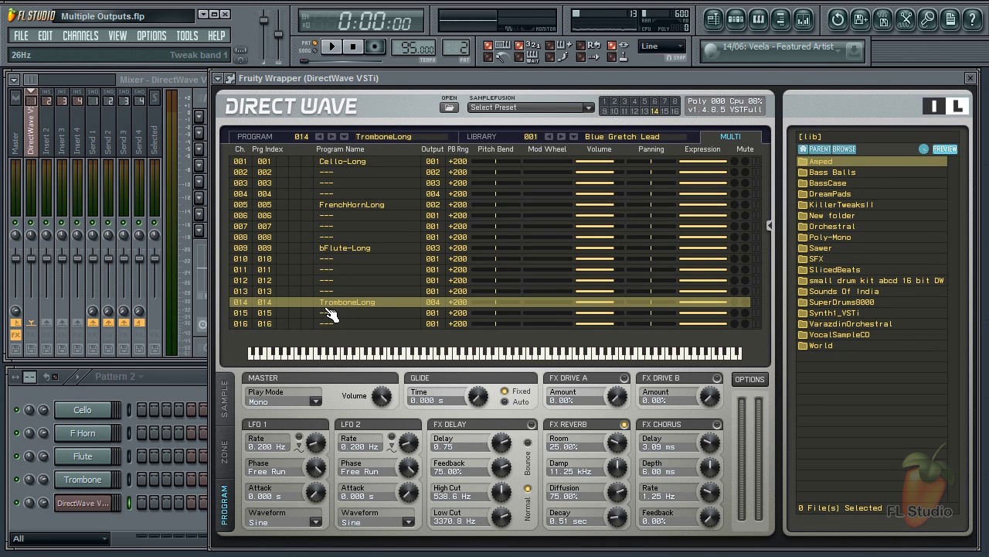
# Step: Open the DirectWave channel's piano roll and draw a one-bar C4 note at bar 1 in the MIDI channel 1 color
pyautogui.rightClick(87, 501)
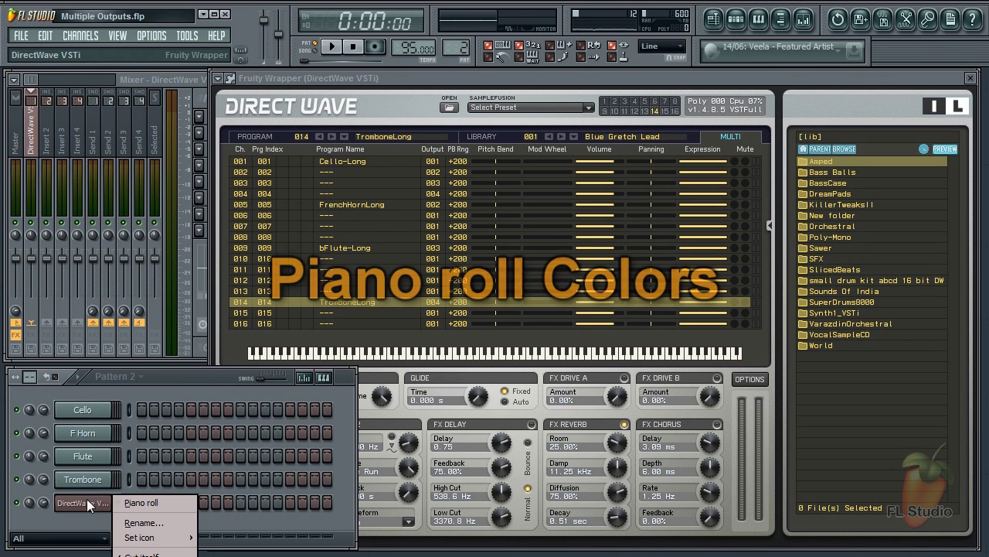
pyautogui.click(135, 501)
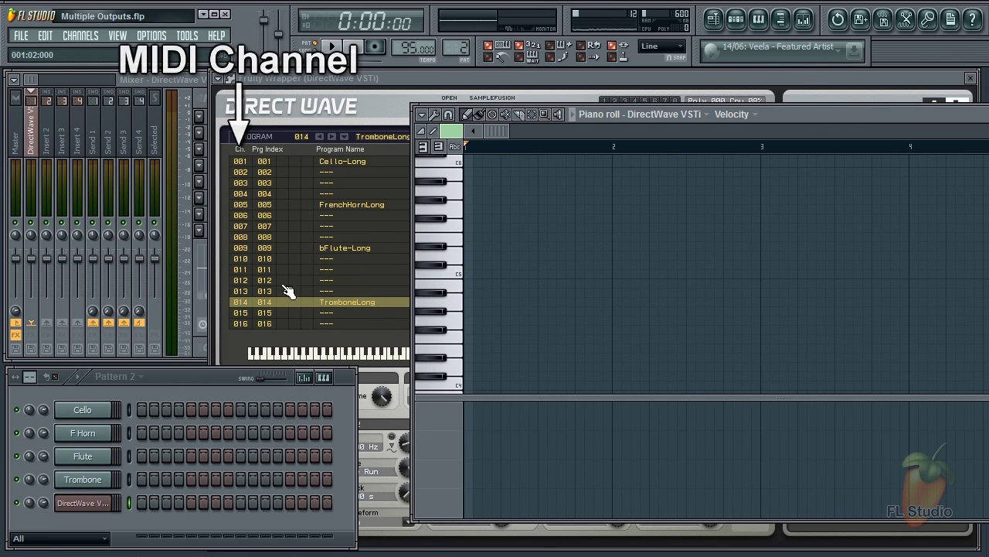
pyautogui.click(456, 132)
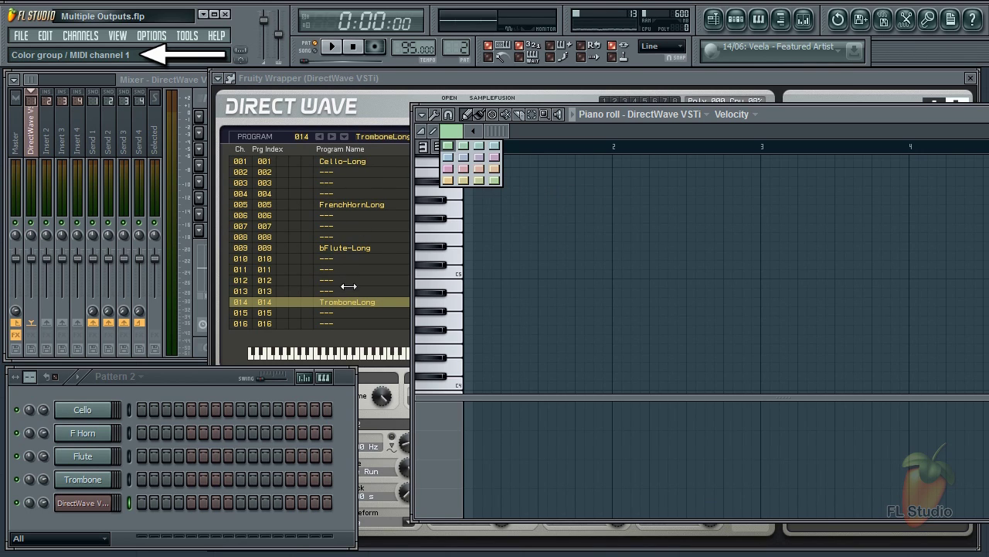
pyautogui.click(447, 143)
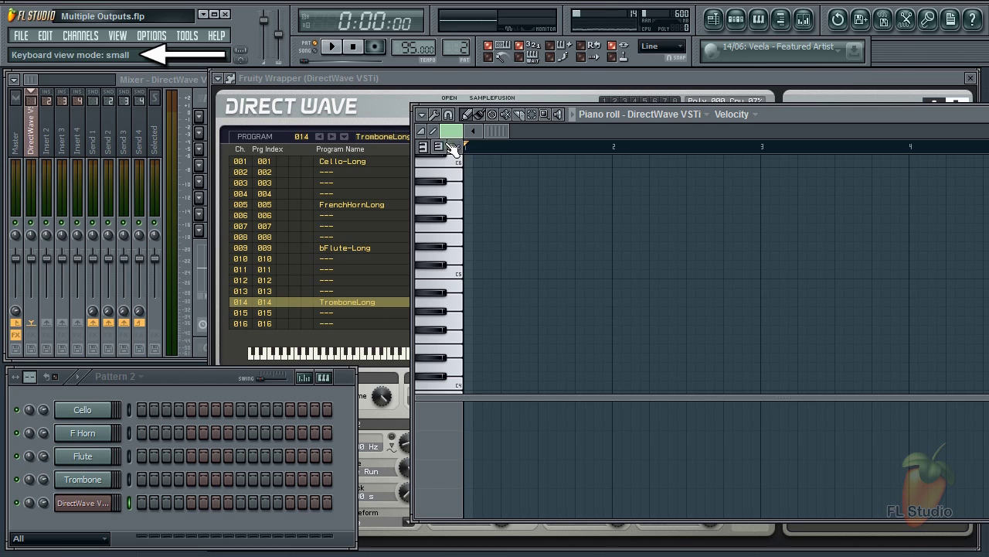
pyautogui.click(449, 132)
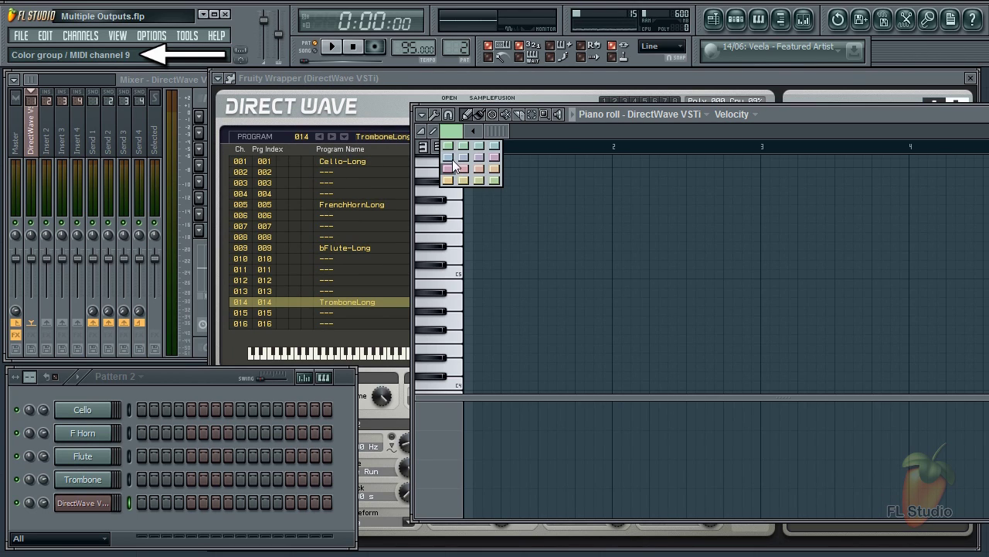
pyautogui.moveTo(508, 274)
pyautogui.mouseDown()
pyautogui.moveTo(508, 371)
pyautogui.moveTo(503, 276)
pyautogui.mouseUp()
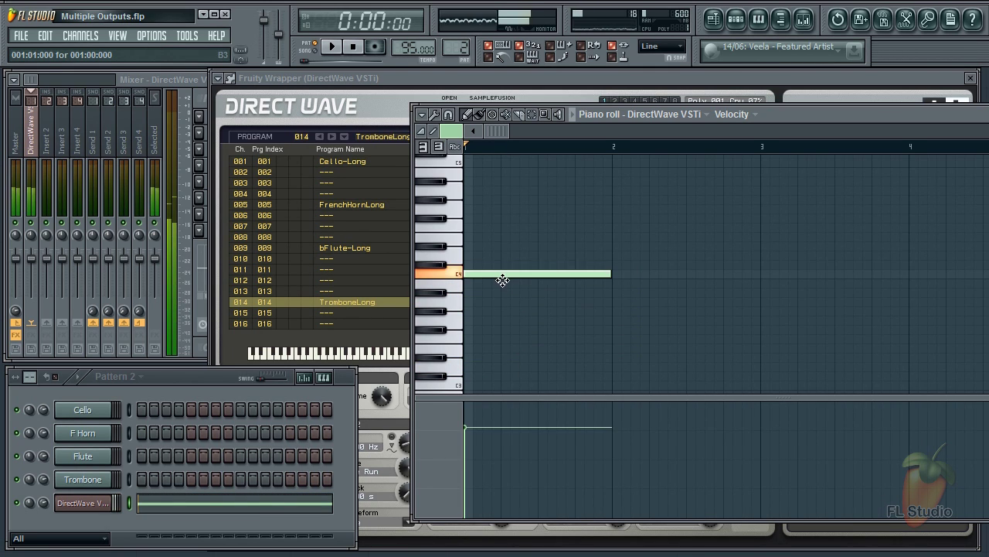
# Step: Draw two five-step notes in the MIDI channel 5 color: E3 at the start of bar 1 and G3 at step 9
pyautogui.click(451, 130)
pyautogui.click(452, 154)
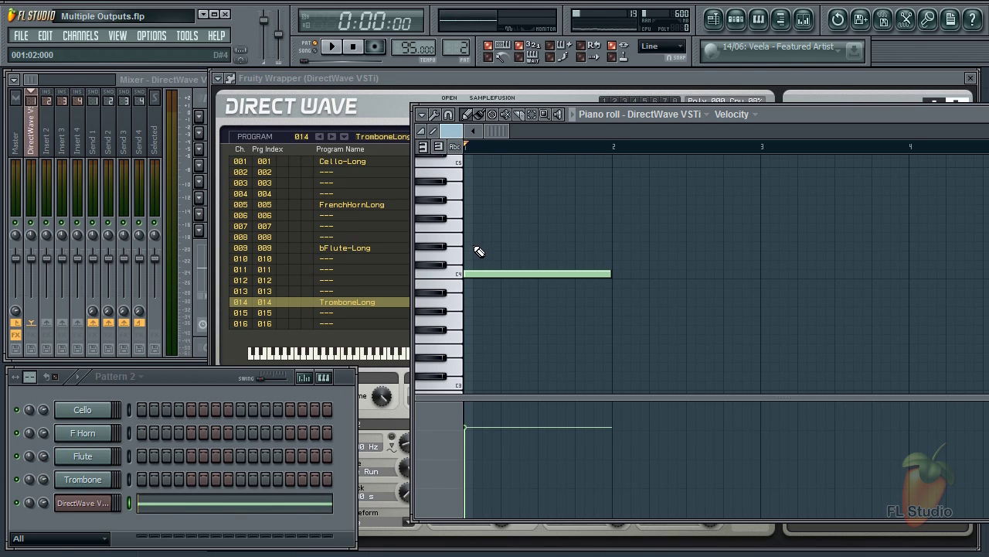
pyautogui.moveTo(478, 251); pyautogui.dragTo(448, 346)
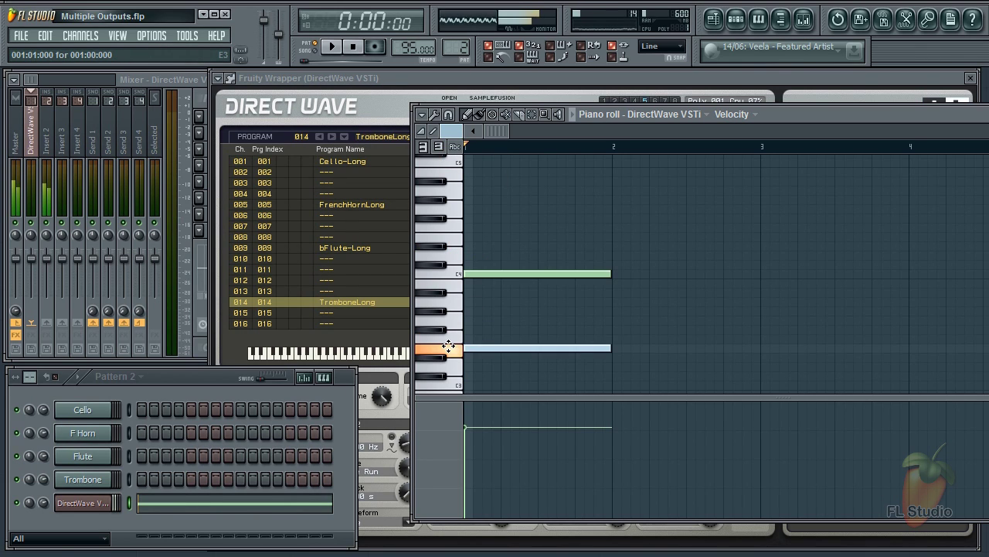
pyautogui.moveTo(609, 348); pyautogui.dragTo(508, 349)
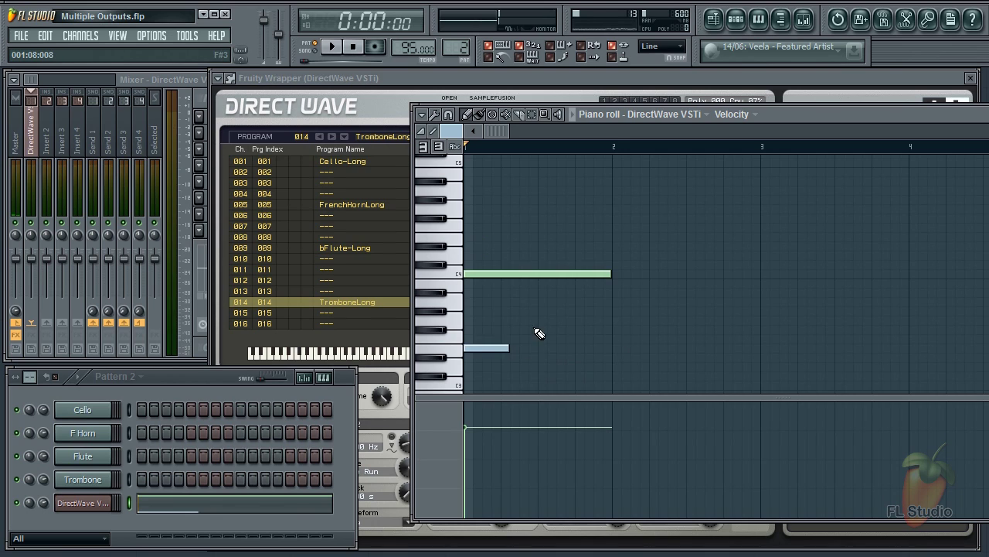
pyautogui.click(540, 323)
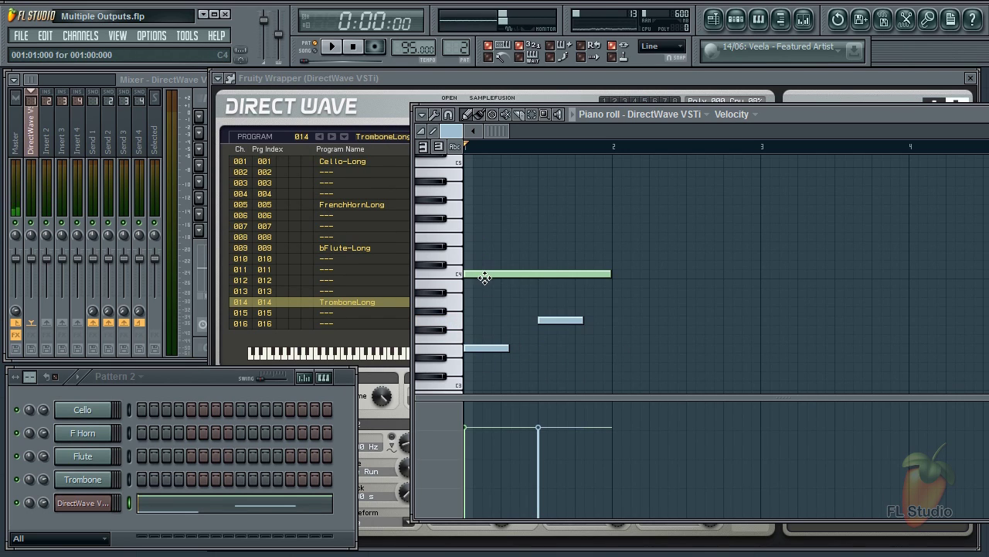
# Step: Audition the C4, E3 and G3 notes, and lengthen the G3 note to the end of bar 1
pyautogui.click(485, 275)
pyautogui.click(485, 347)
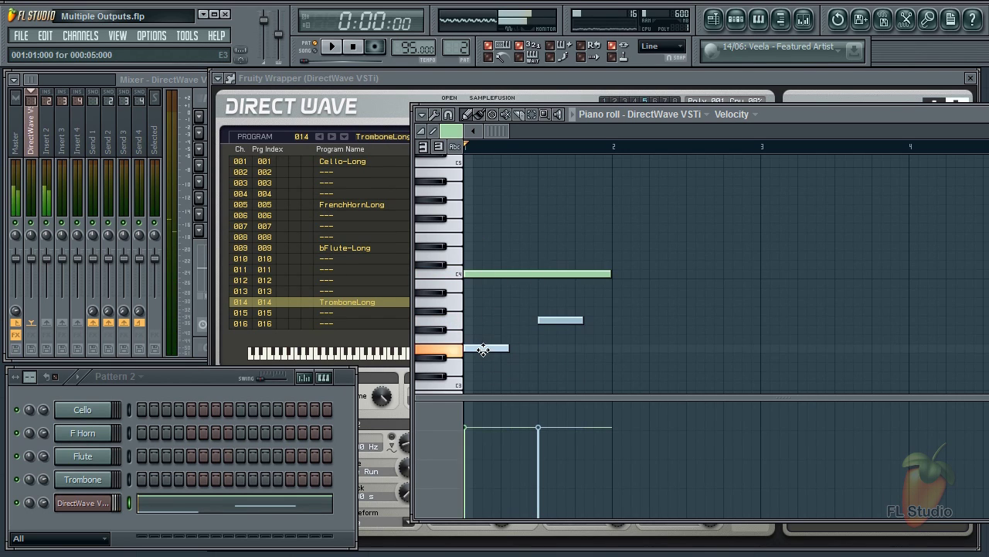
pyautogui.click(551, 318)
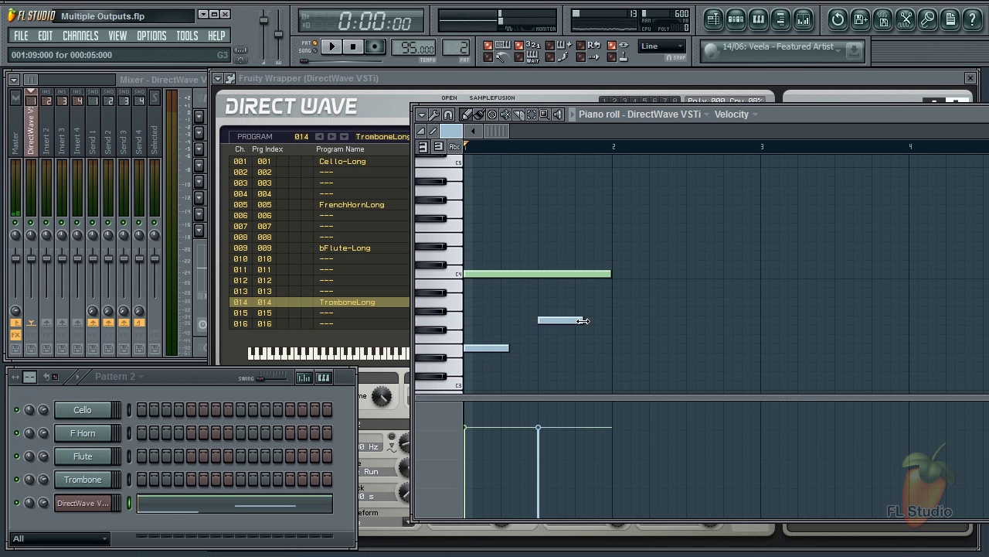
pyautogui.moveTo(582, 320); pyautogui.dragTo(608, 321)
# Step: Draw four two-step A#4 notes at steps 1, 5, 9 and 13 of bar 1 in the MIDI channel 9 color
pyautogui.click(451, 131)
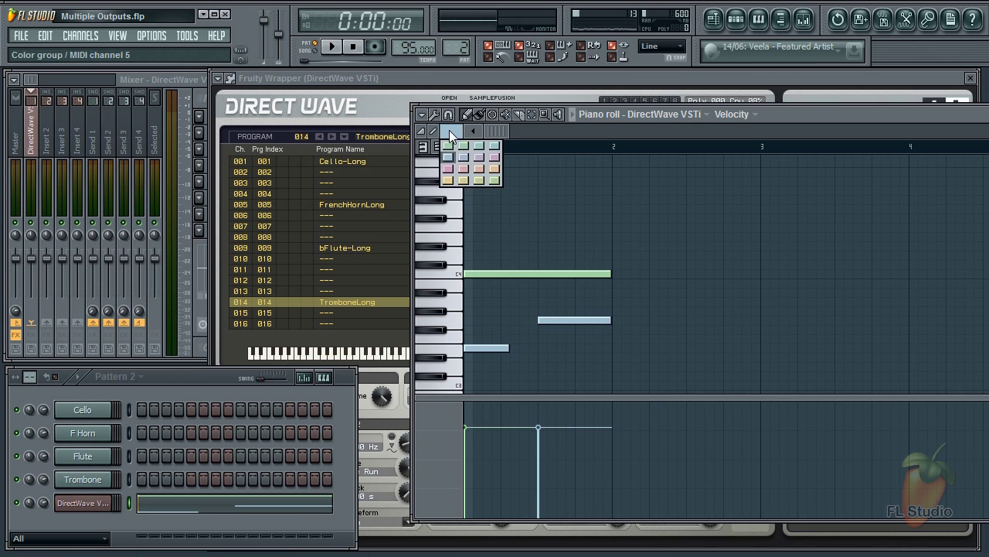
pyautogui.click(449, 170)
pyautogui.moveTo(487, 228); pyautogui.dragTo(468, 180)
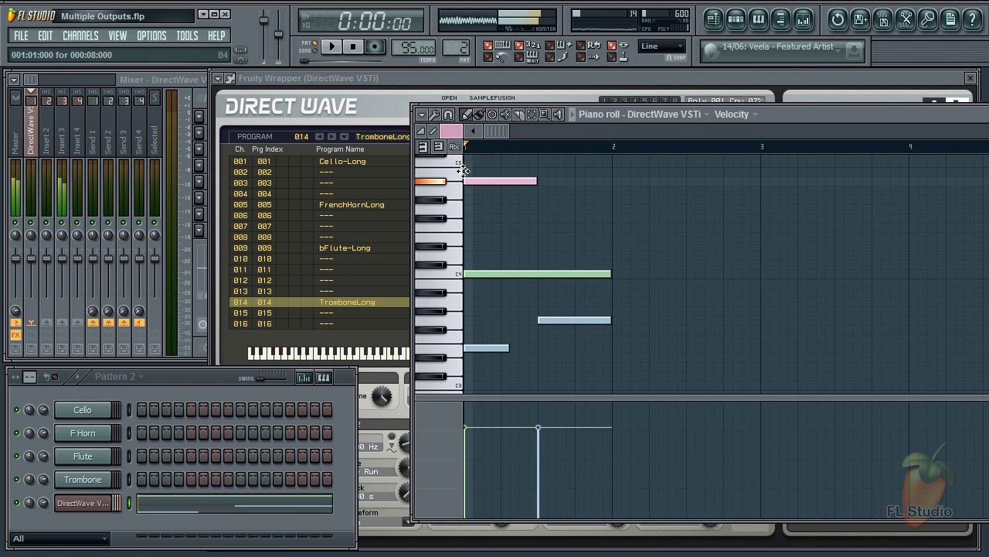
pyautogui.moveTo(537, 181); pyautogui.dragTo(486, 179)
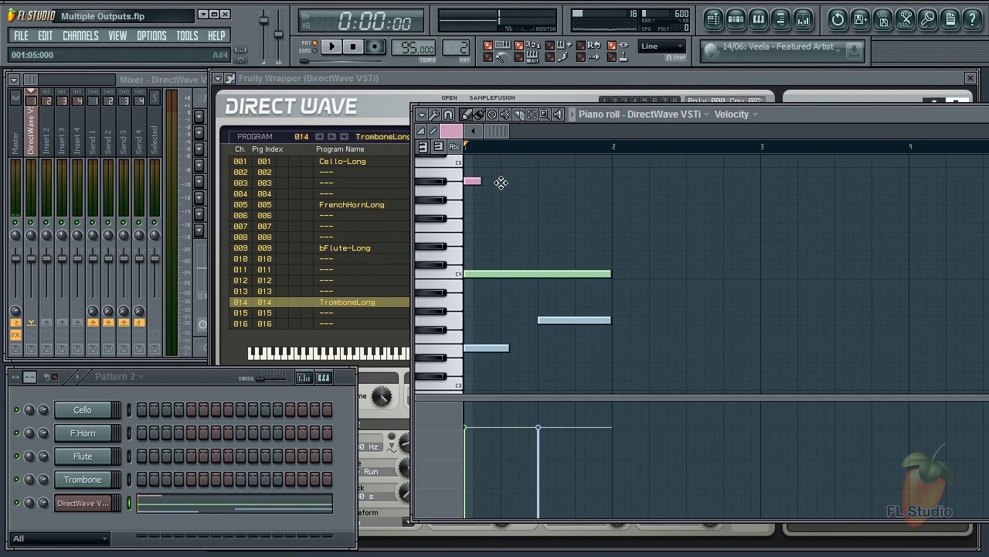
pyautogui.click(506, 181)
pyautogui.click(544, 181)
pyautogui.click(572, 181)
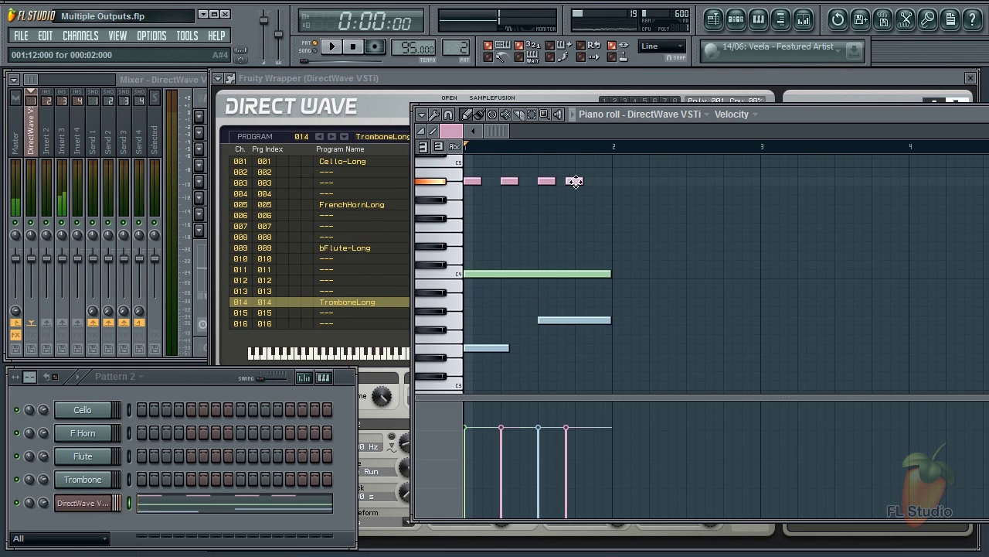
pyautogui.moveTo(574, 180); pyautogui.dragTo(583, 180)
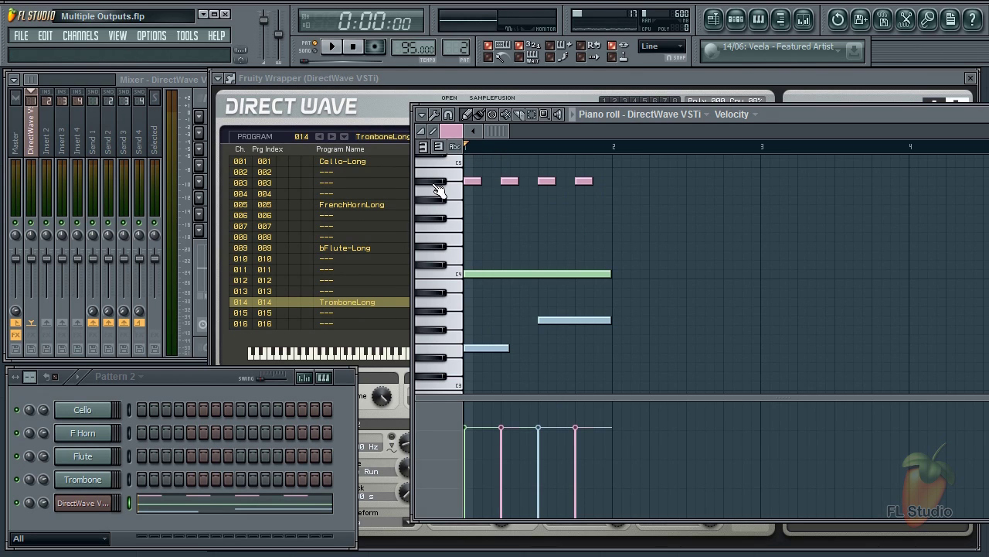
# Step: Choose the yellow note color for the trombone and draw a one-bar C3 note at bar 1
pyautogui.click(450, 130)
pyautogui.click(448, 181)
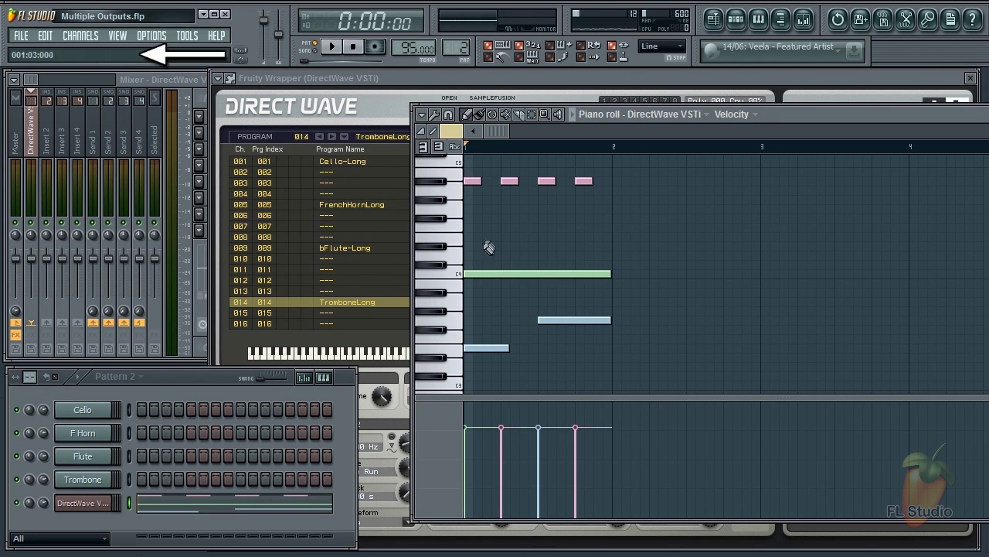
pyautogui.moveTo(472, 248); pyautogui.dragTo(544, 386)
# Step: Audition the pink, green and yellow notes to check which mixer track each one reaches
pyautogui.click(441, 147)
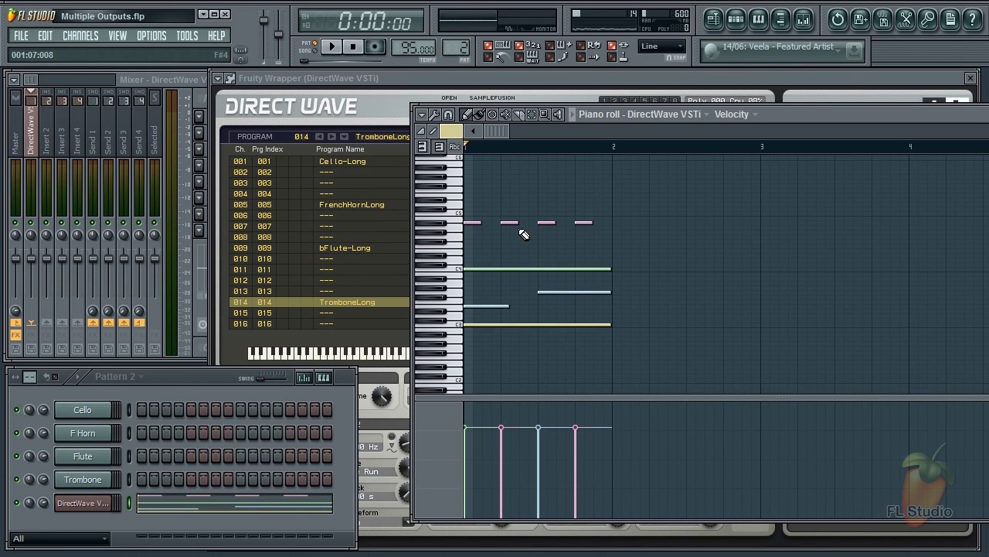
pyautogui.click(470, 223)
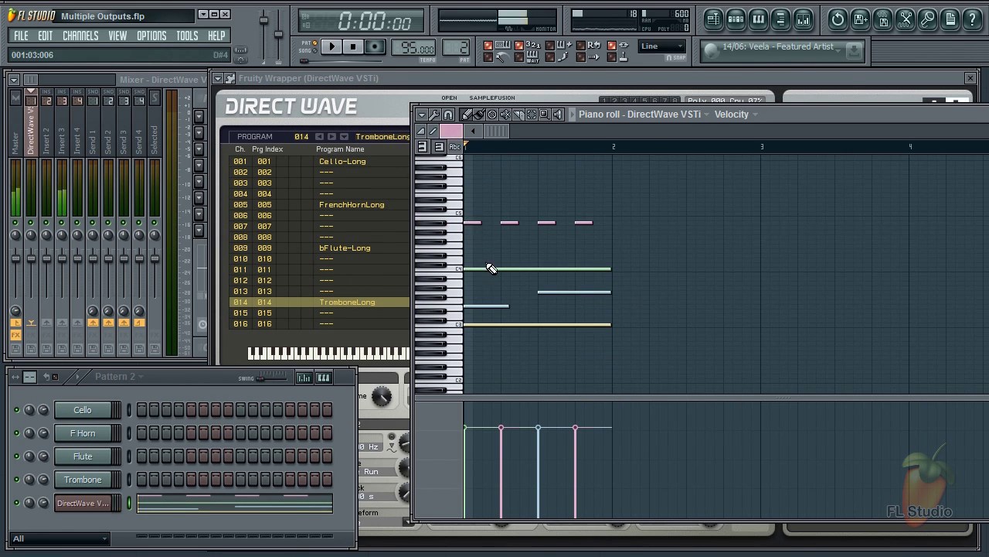
pyautogui.click(477, 269)
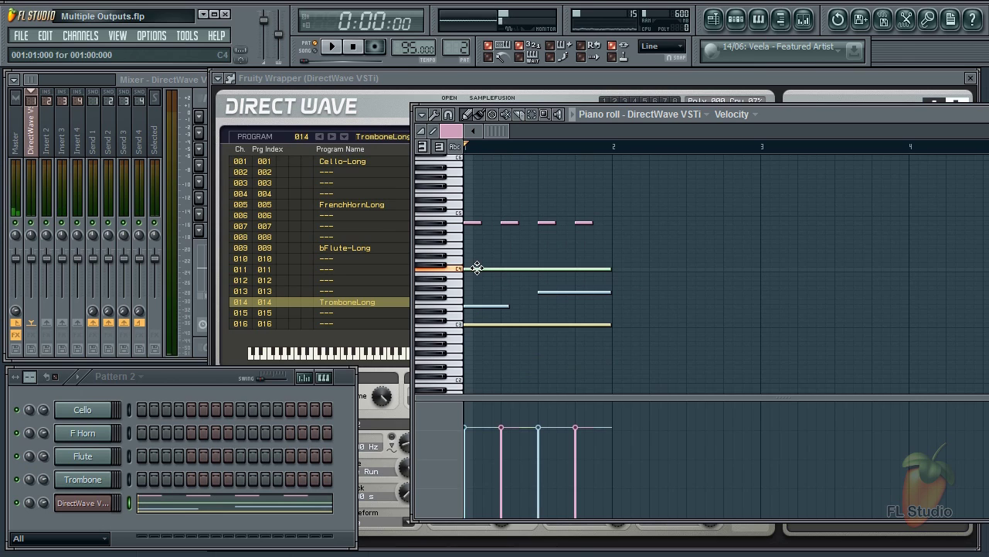
pyautogui.click(504, 324)
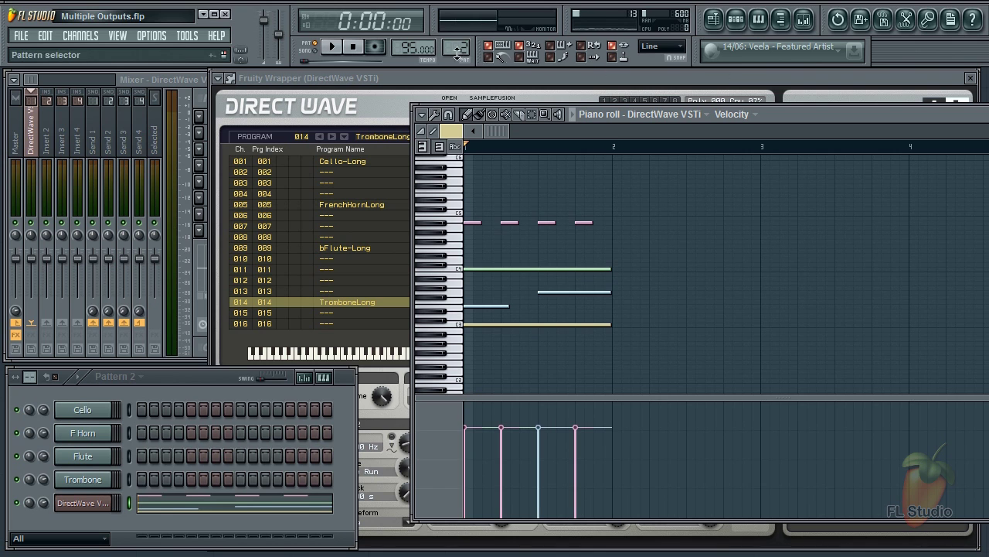
# Step: Switch to Pattern 1 and open the Cello channel's MIDI Out settings
pyautogui.scroll(-1, 456, 48)
pyautogui.click(97, 414)
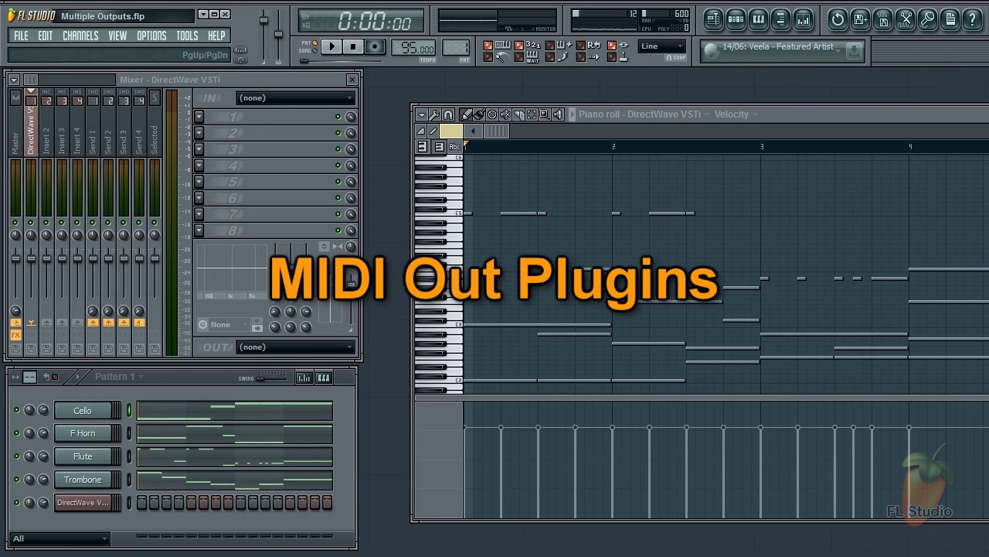
pyautogui.moveTo(988, 155); pyautogui.dragTo(498, 83)
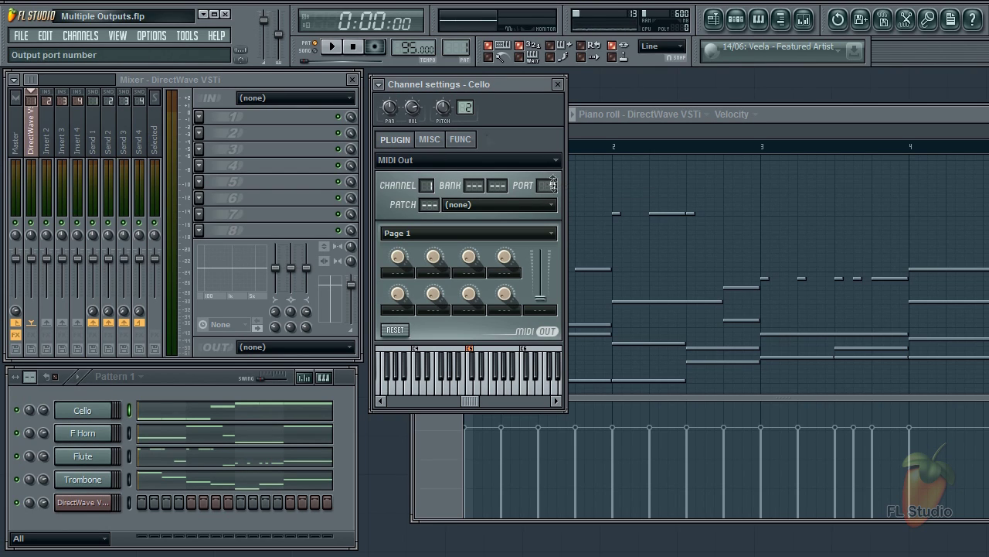
# Step: Check DirectWave's MIDI input port in the wrapper settings and close the plugin window
pyautogui.click(83, 502)
pyautogui.click(231, 79)
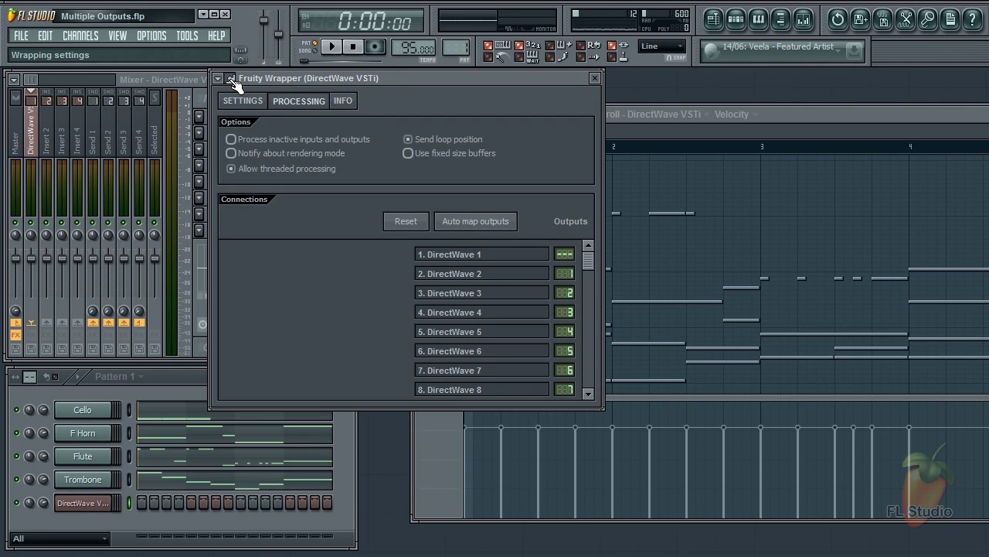
pyautogui.click(255, 103)
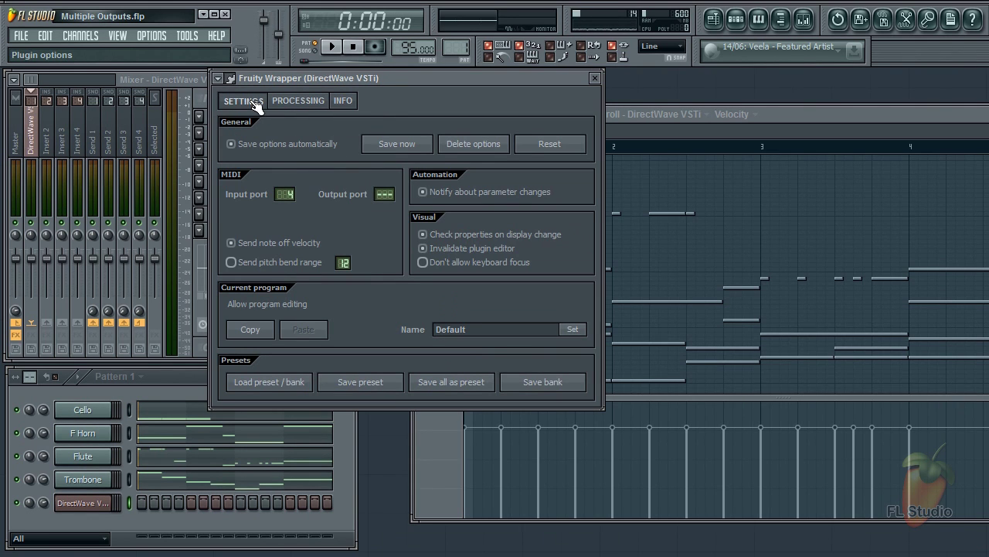
pyautogui.click(595, 79)
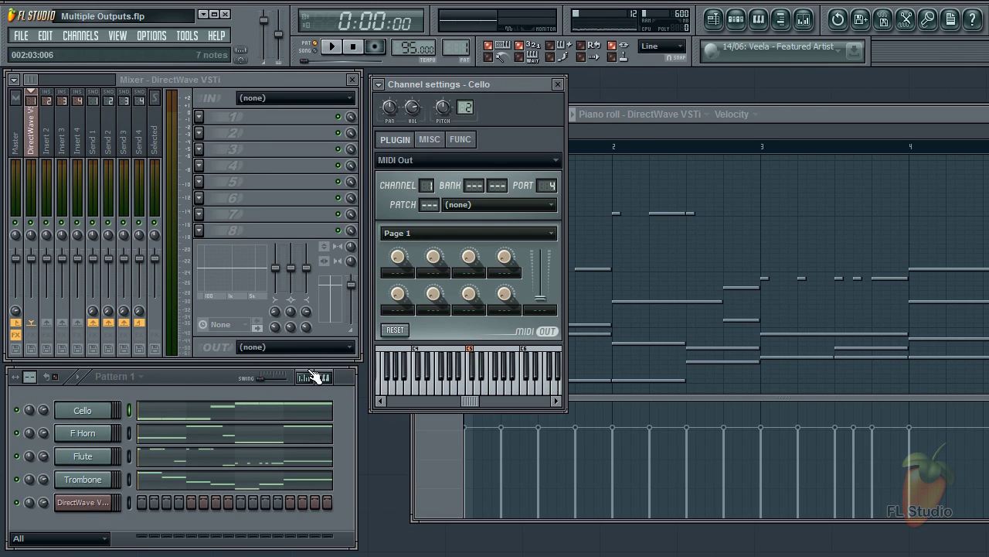
# Step: Move the Cello settings clear of the other windows and play several test notes to check its mixer routing
pyautogui.moveTo(523, 84); pyautogui.dragTo(666, 97)
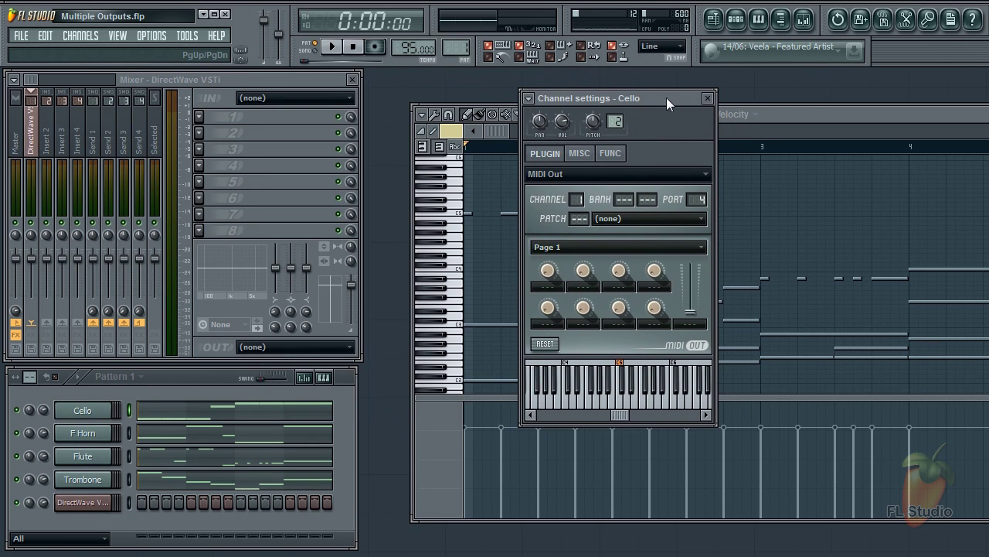
pyautogui.click(572, 403)
pyautogui.click(593, 401)
pyautogui.click(622, 401)
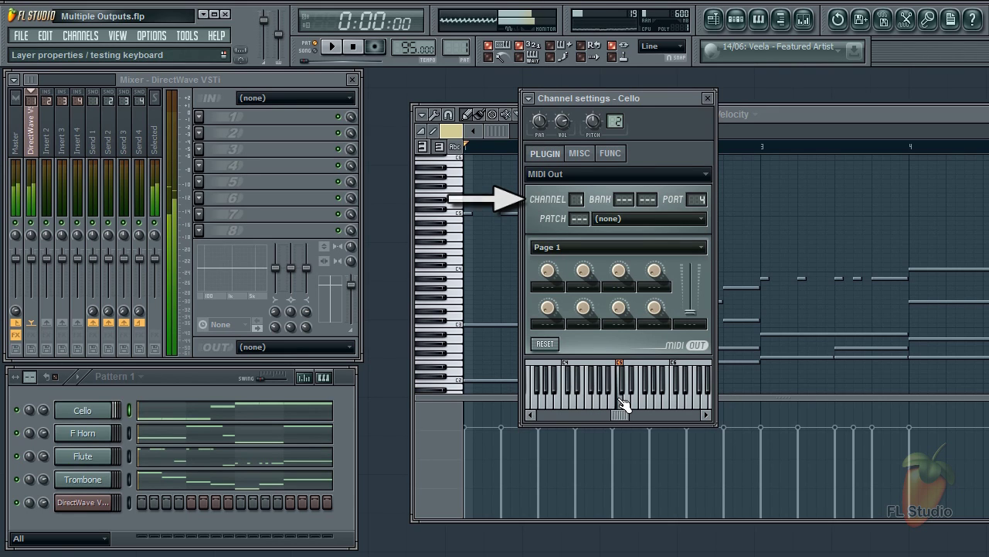
pyautogui.click(594, 400)
pyautogui.click(564, 402)
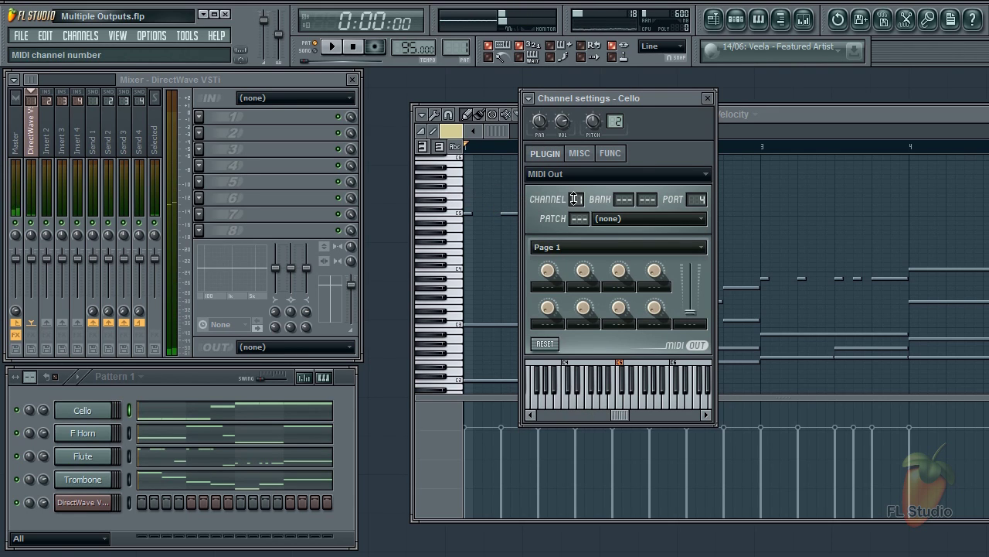
# Step: Look up FrenchHornLong's channel in DirectWave and set the F Horn MIDI Out channel to 5
pyautogui.click(85, 438)
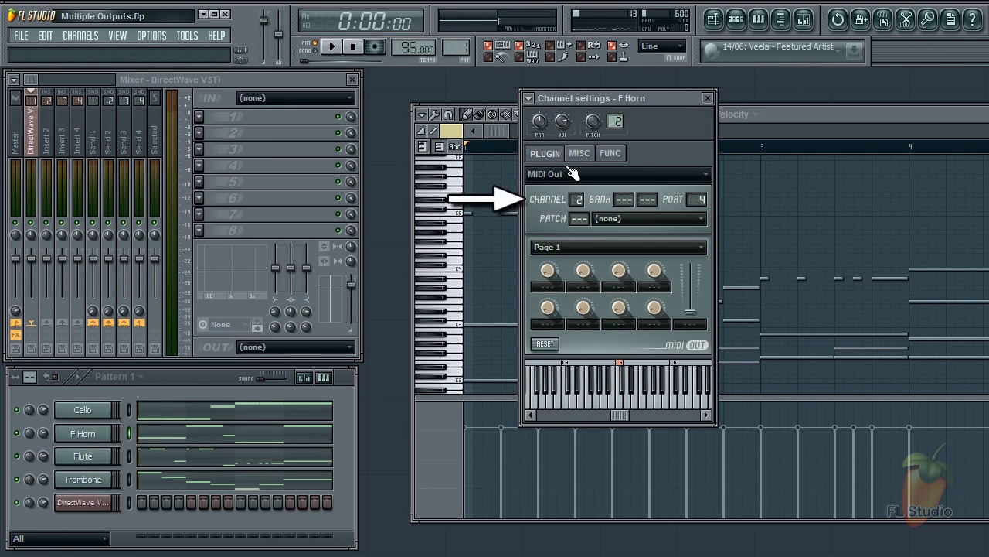
pyautogui.click(85, 503)
pyautogui.click(231, 79)
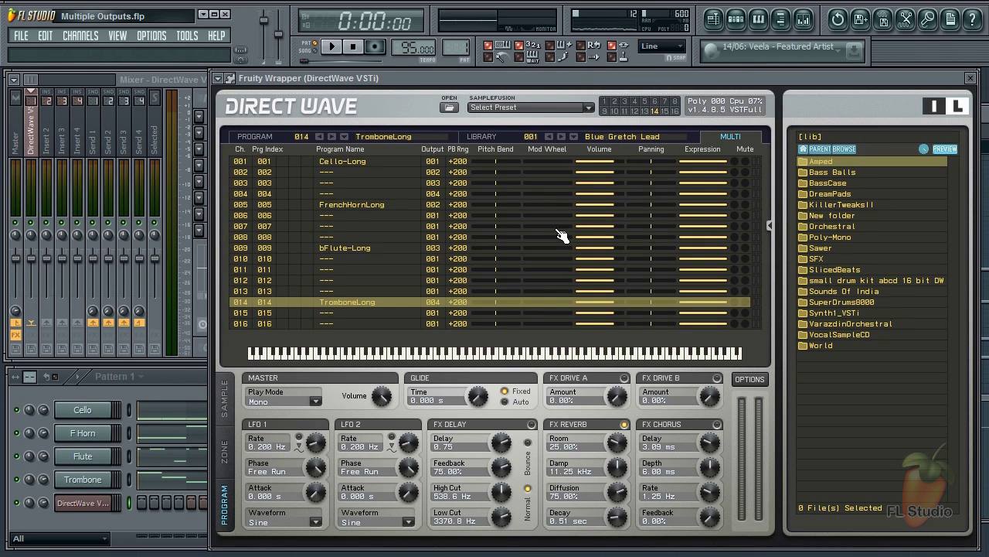
pyautogui.click(972, 79)
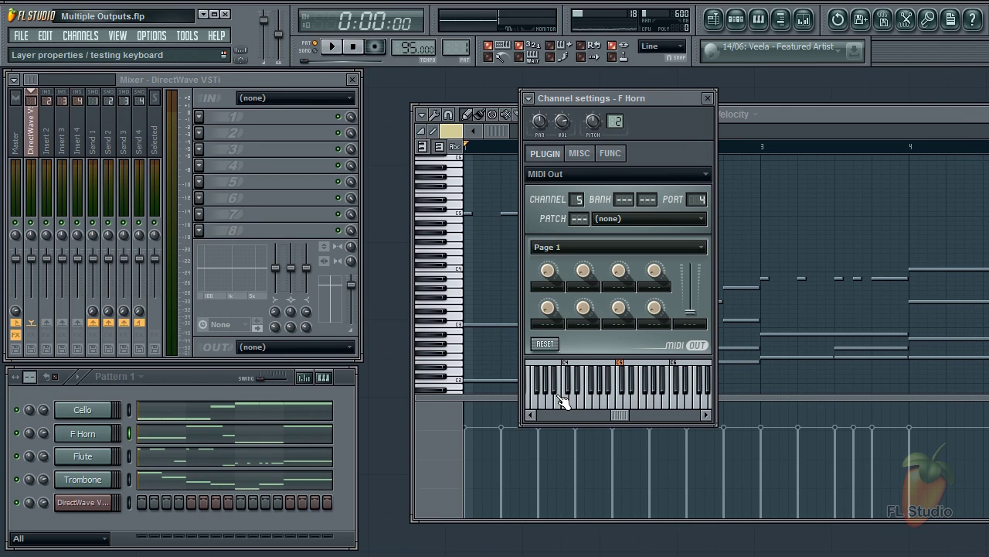
# Step: Play test notes on the F Horn channel to check its mixer routing
pyautogui.click(561, 399)
pyautogui.click(611, 398)
pyautogui.click(547, 402)
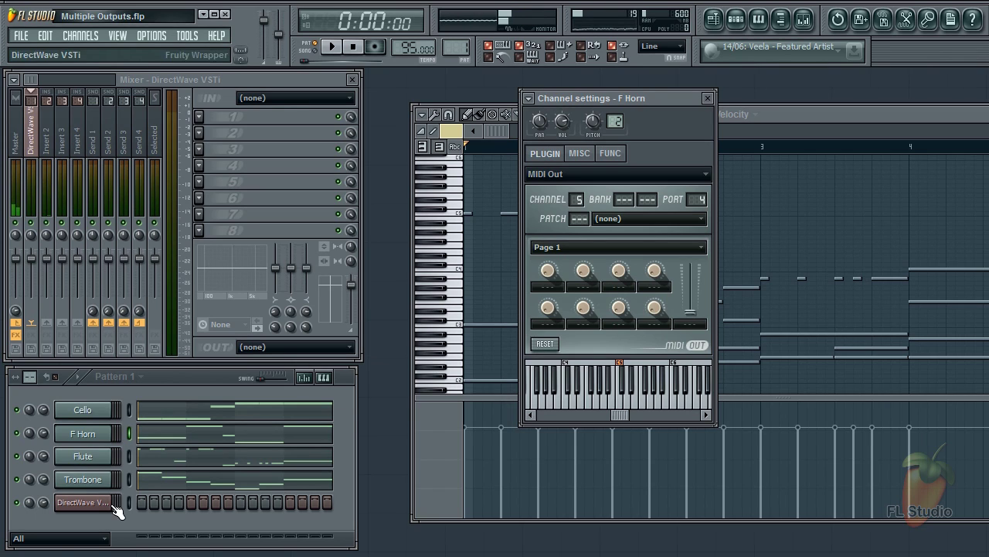
# Step: Set the Flute MIDI Out channel to 9 and play test notes to check its mixer routing
pyautogui.click(91, 461)
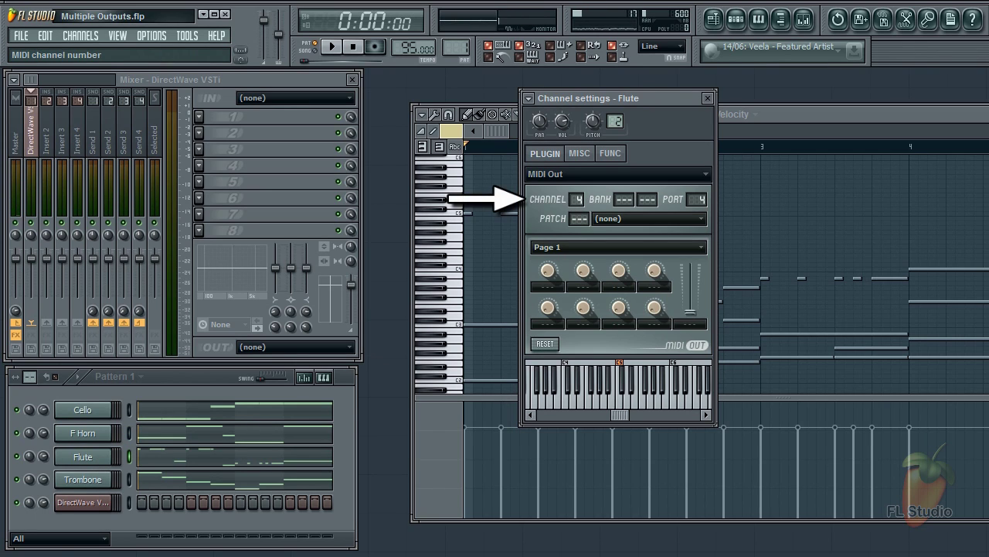
pyautogui.click(552, 399)
pyautogui.click(652, 404)
pyautogui.click(627, 404)
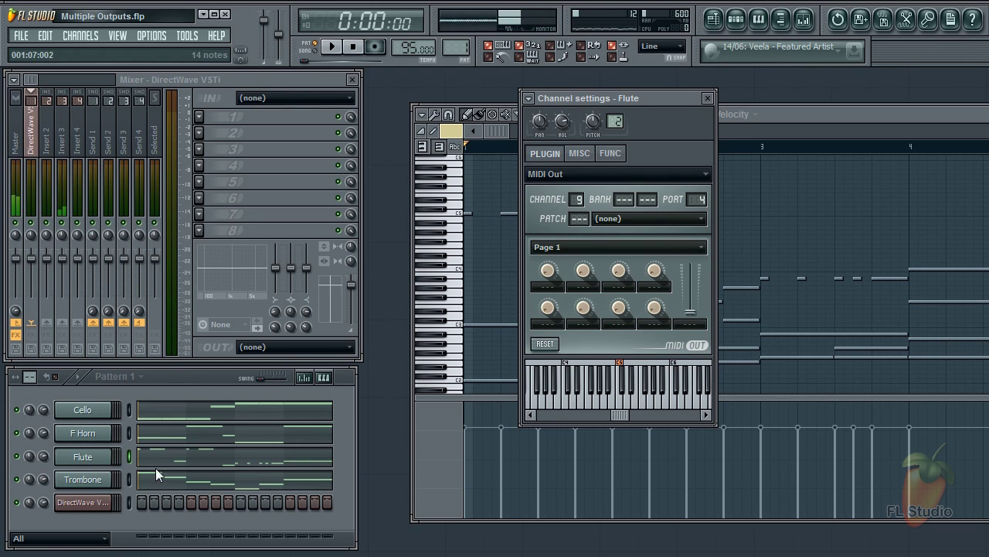
# Step: Set the Trombone MIDI Out channel to 14, play test notes through it and close the channel settings
pyautogui.click(95, 480)
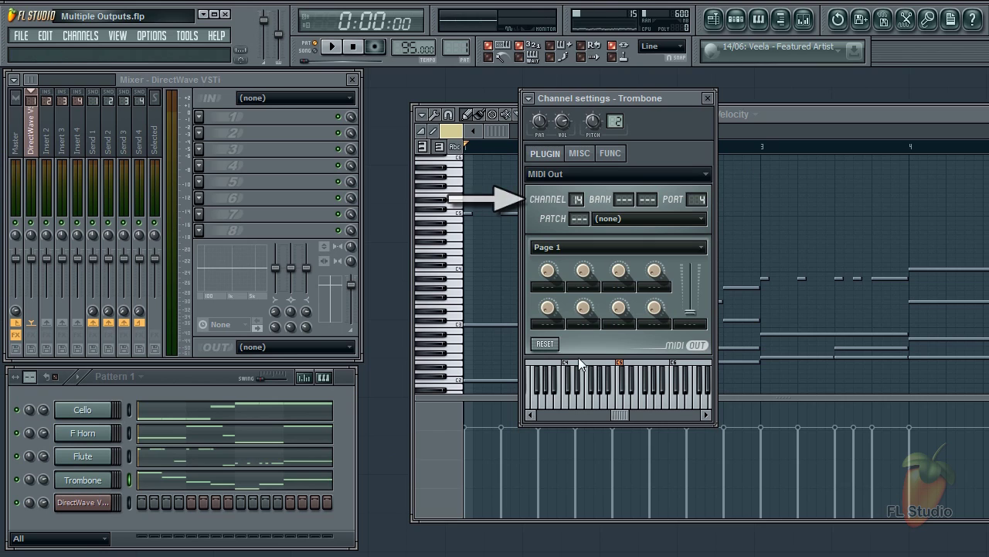
pyautogui.click(554, 404)
pyautogui.click(580, 404)
pyautogui.click(596, 406)
pyautogui.moveTo(593, 407); pyautogui.dragTo(538, 410)
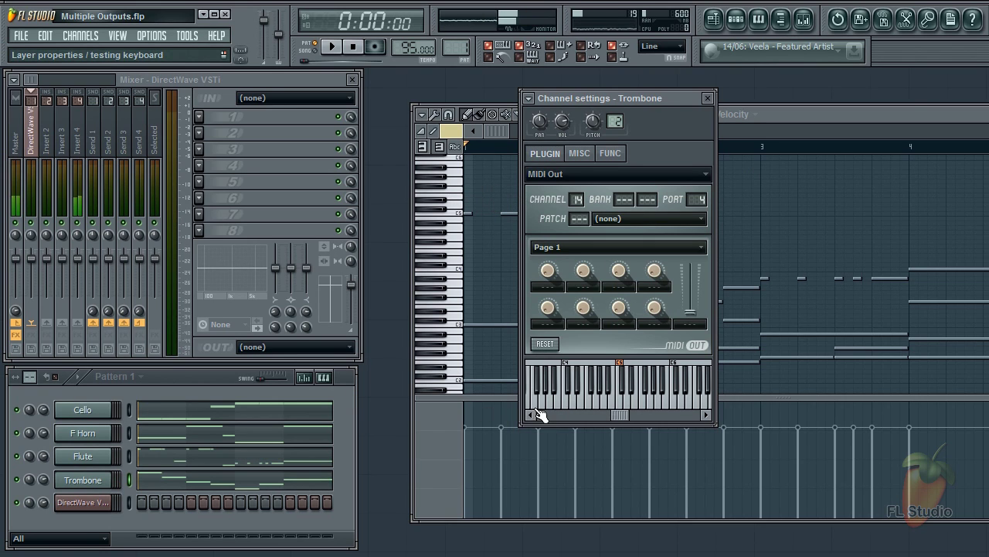
pyautogui.click(710, 99)
# Step: Review Pattern 2's colored notes and the MIDI channel color palette, and return to Pattern 1
pyautogui.moveTo(457, 48); pyautogui.dragTo(458, 42)
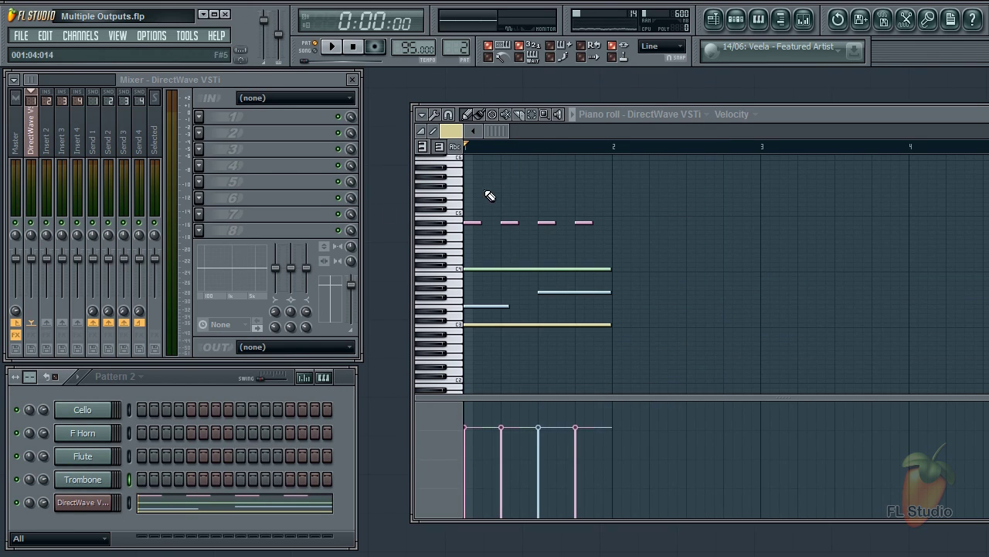
pyautogui.click(462, 130)
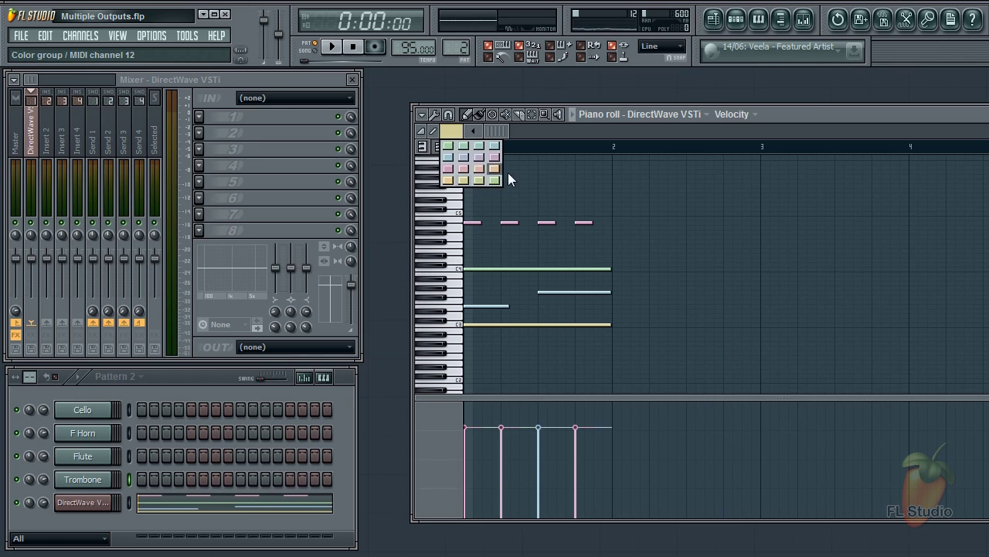
pyautogui.click(455, 134)
pyautogui.scroll(-1, 458, 47)
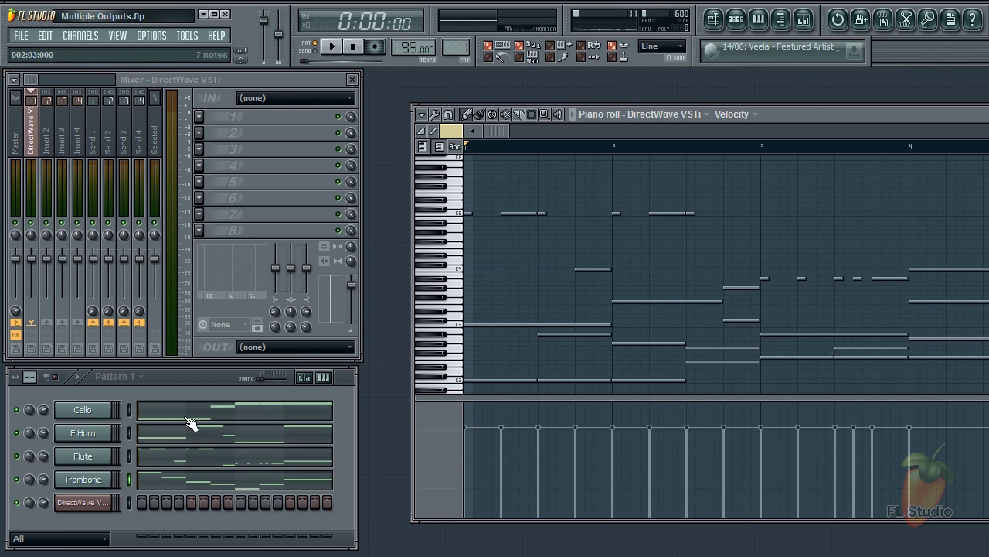
# Step: Open DirectWave beside the mixer and play Pattern 1 to watch the instruments' activity and mixer levels
pyautogui.click(83, 502)
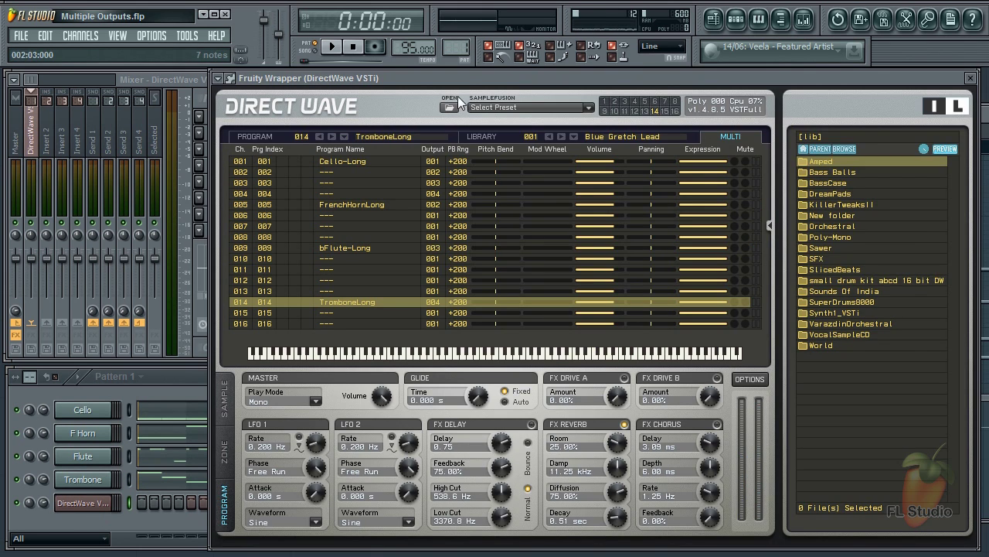
pyautogui.moveTo(452, 74); pyautogui.dragTo(623, 78)
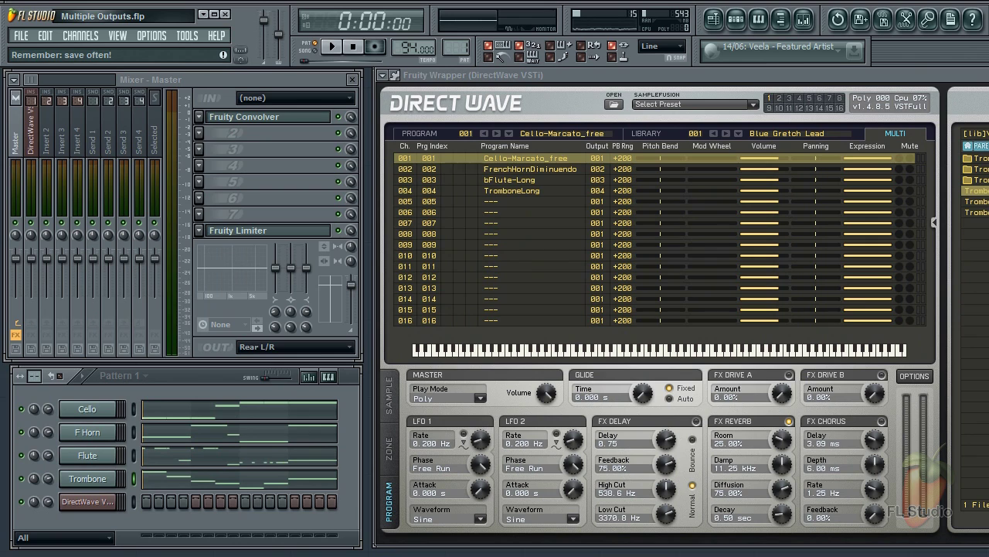
pyautogui.press('space')
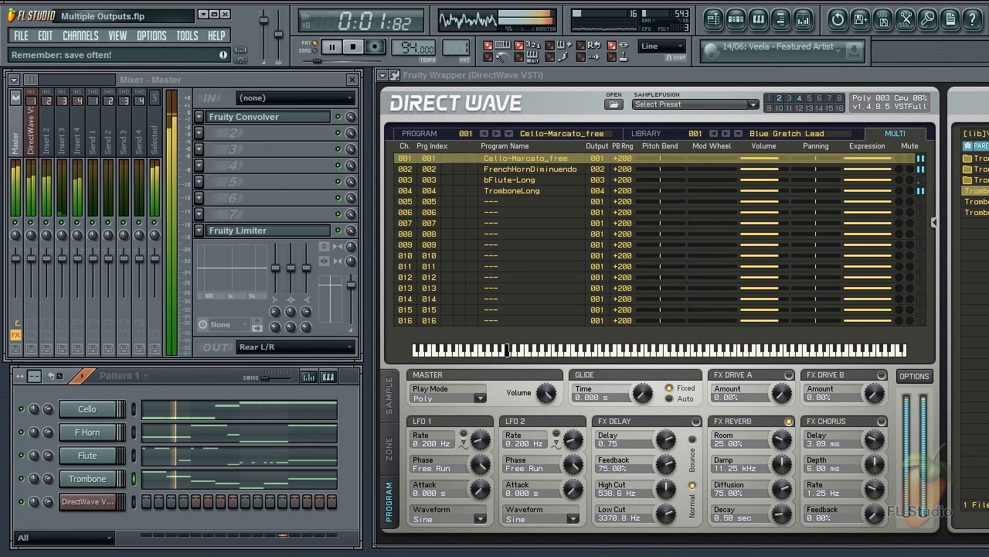